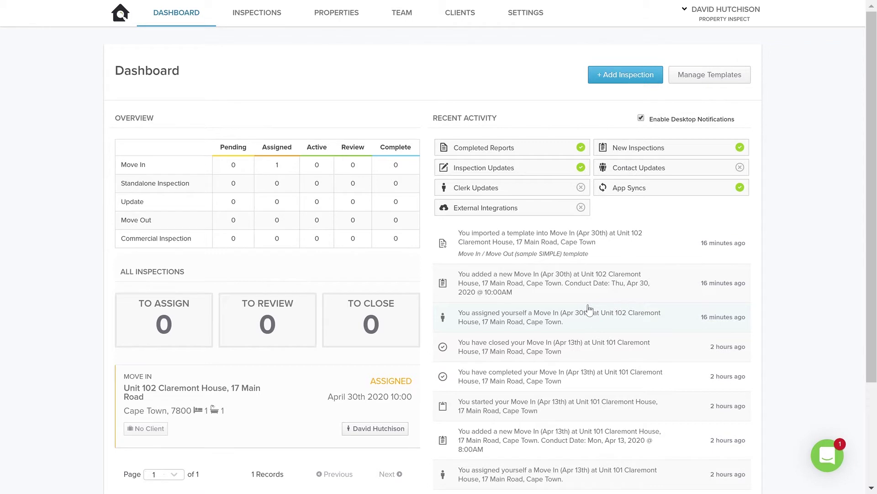
# Step: Open the template settings and delete the template named Instructional Template - Copy
pyautogui.click(538, 17)
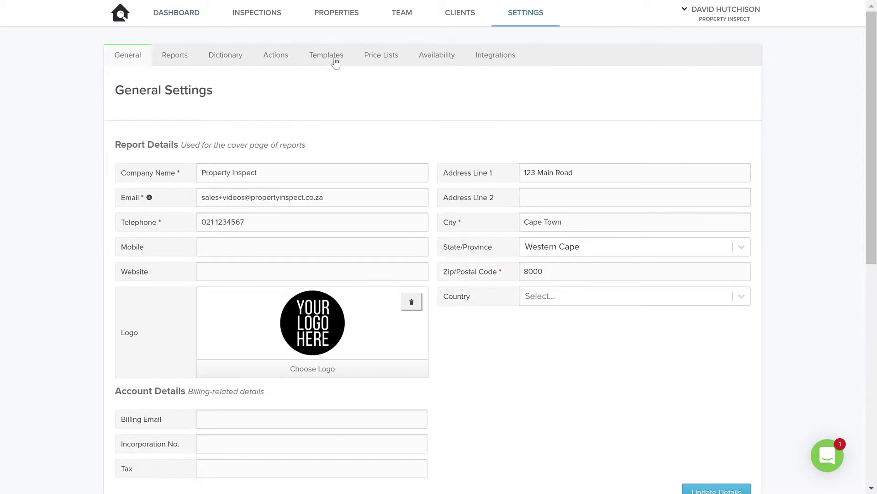
pyautogui.click(337, 58)
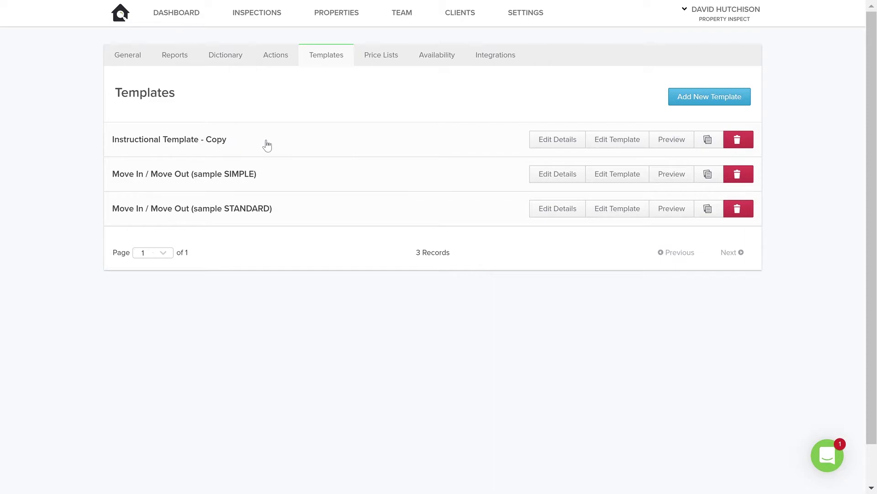
pyautogui.click(750, 142)
pyautogui.click(581, 284)
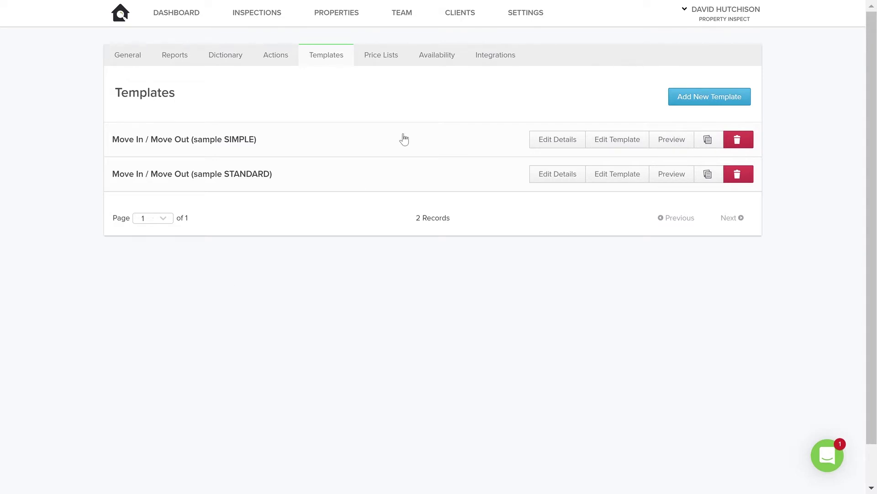
# Step: Start a new template named "Demo Template" with the inspection type set to Commercial Inspection
pyautogui.click(681, 99)
pyautogui.click(253, 185)
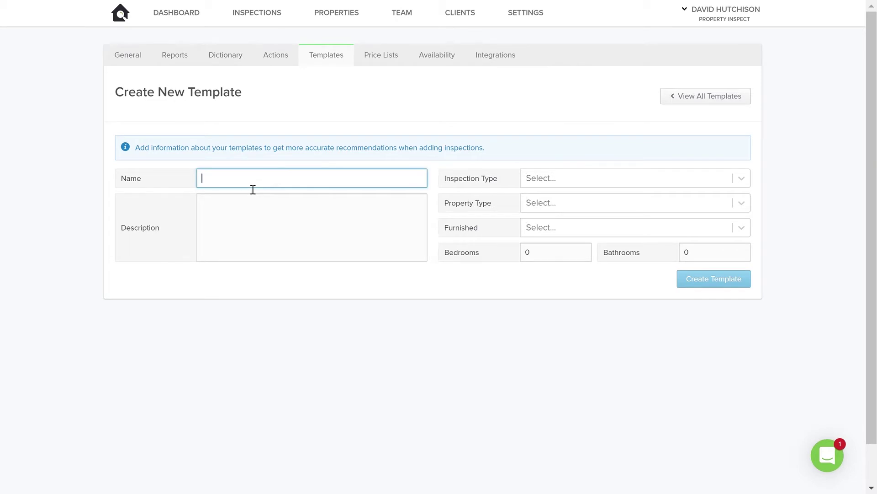
pyautogui.write('Demo Template')
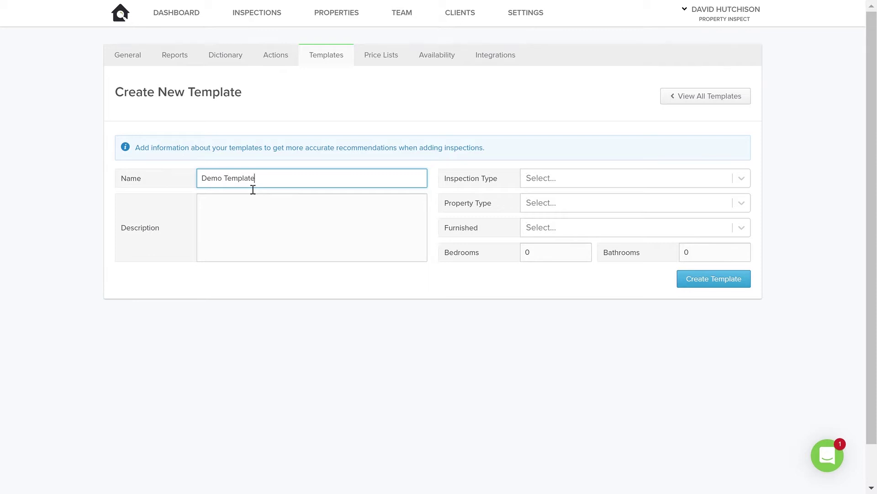
pyautogui.click(281, 215)
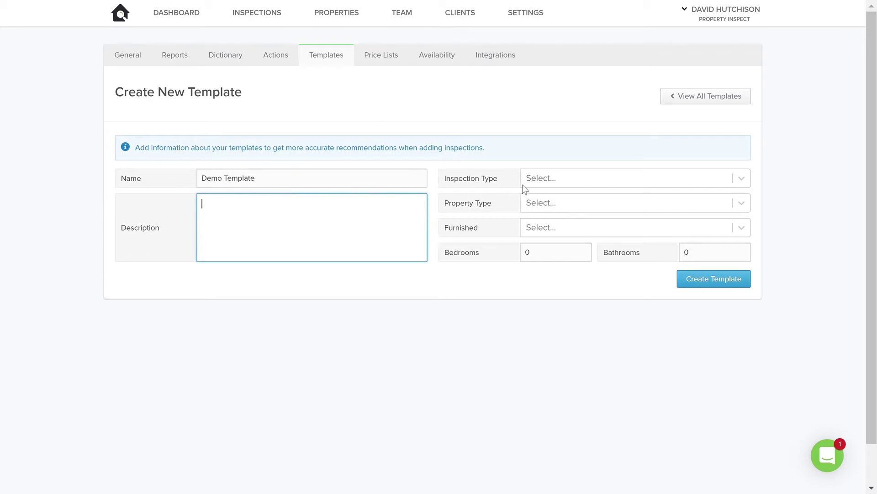
pyautogui.click(547, 178)
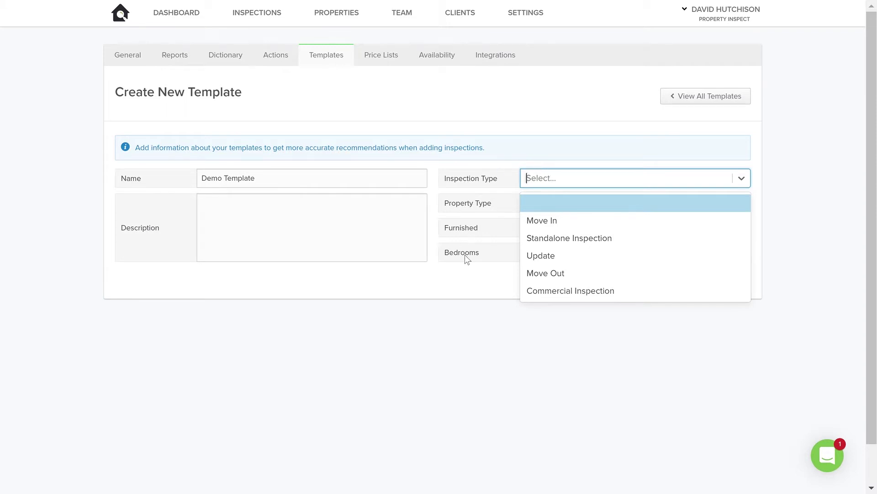
pyautogui.click(576, 291)
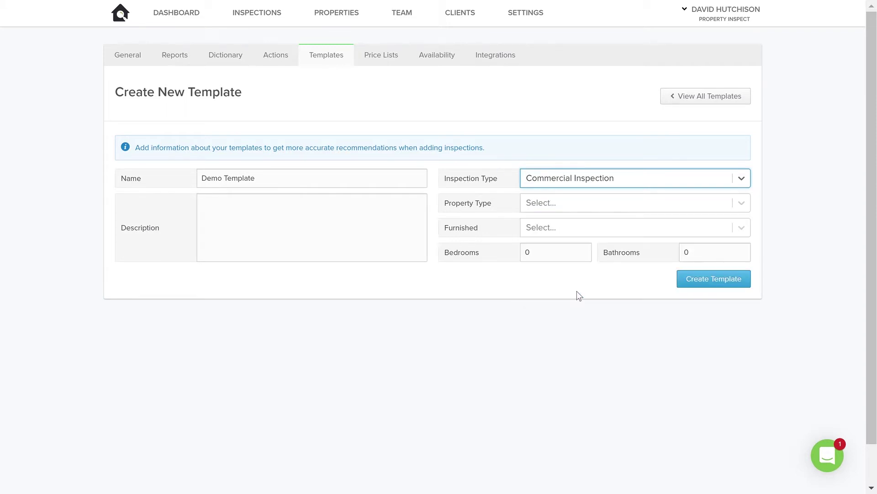
# Step: Change the new template's name to "Demo commercial template" and create it
pyautogui.click(233, 186)
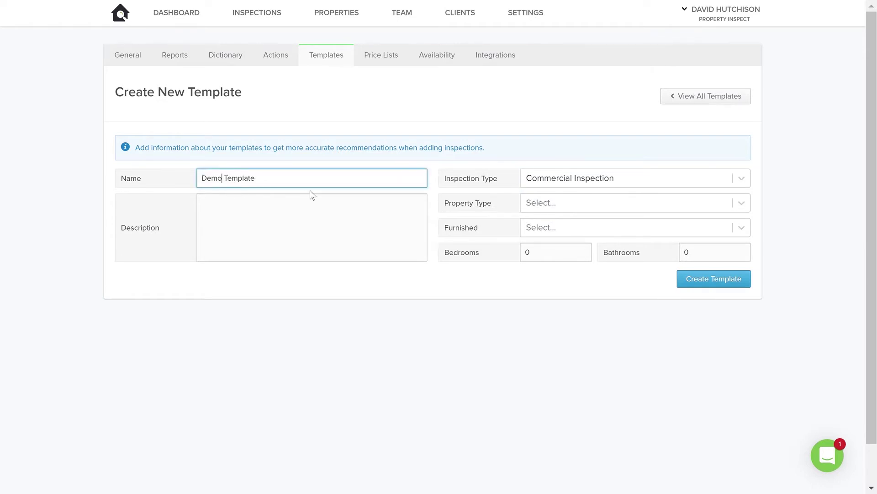
pyautogui.write('commercial')
pyautogui.doubleClick(286, 179)
pyautogui.write('template')
pyautogui.click(619, 280)
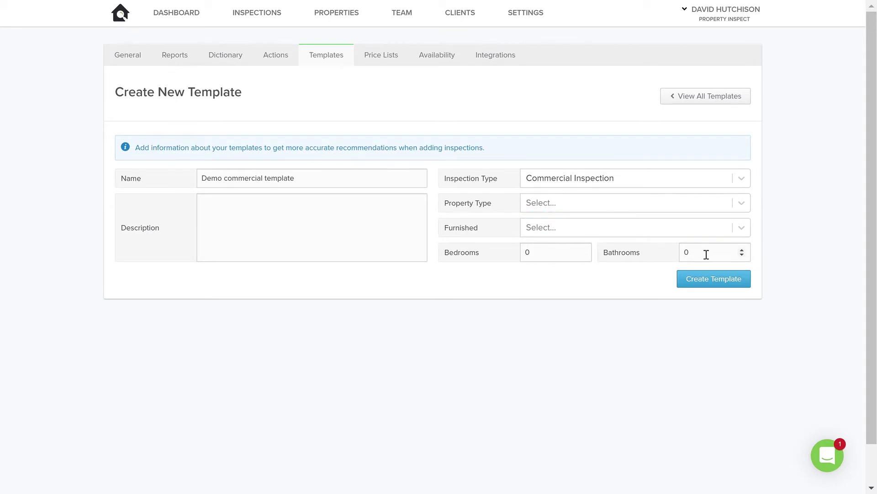
pyautogui.click(701, 281)
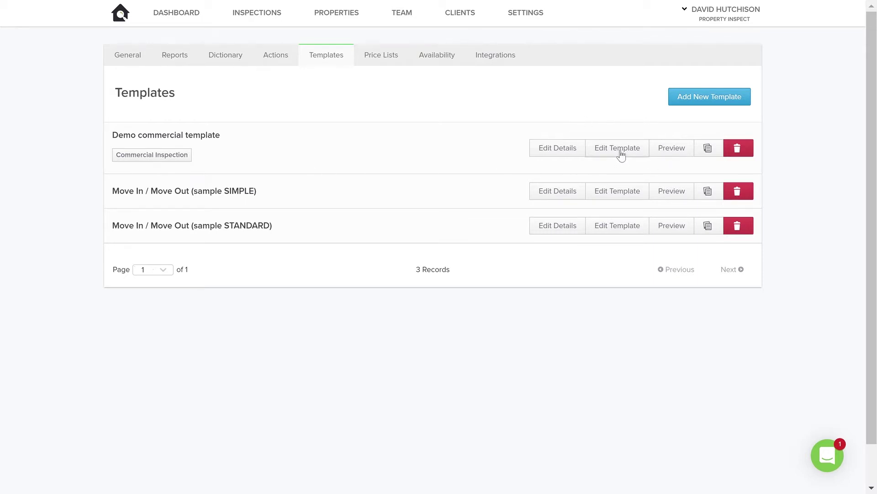
# Step: Review and resave the details of the Demo commercial template, and open its contents for editing
pyautogui.click(559, 152)
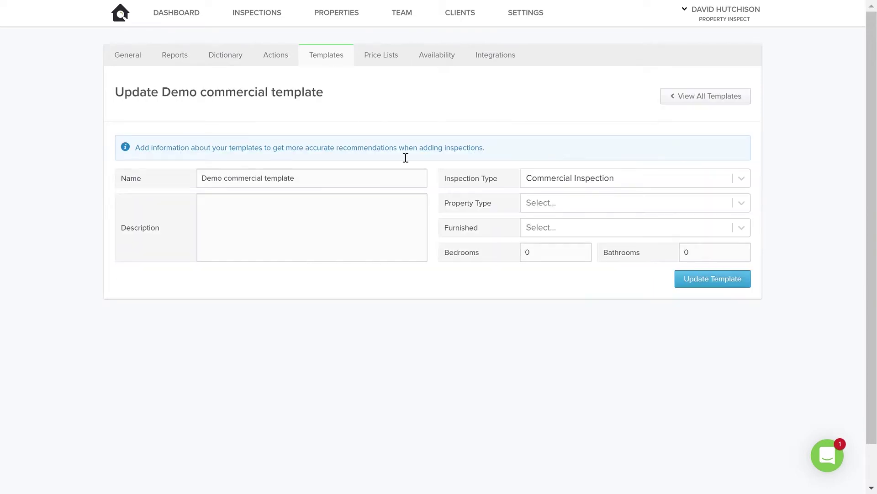
pyautogui.click(588, 179)
pyautogui.click(587, 179)
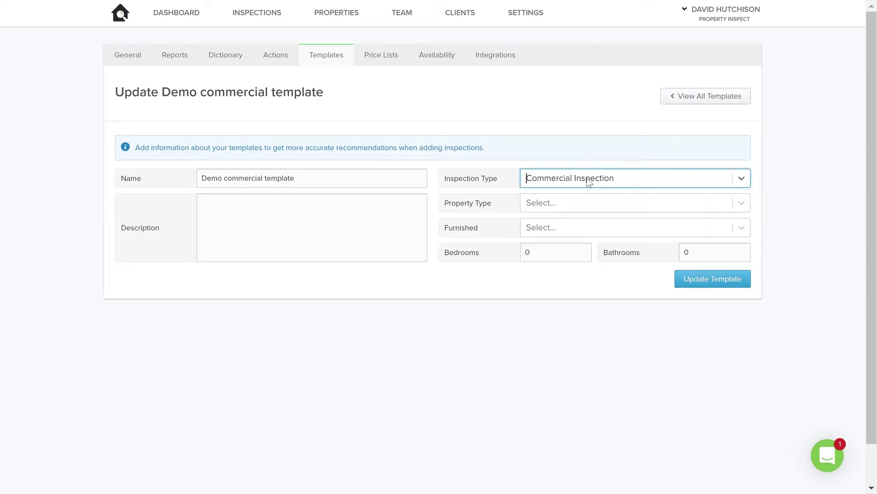
pyautogui.click(707, 285)
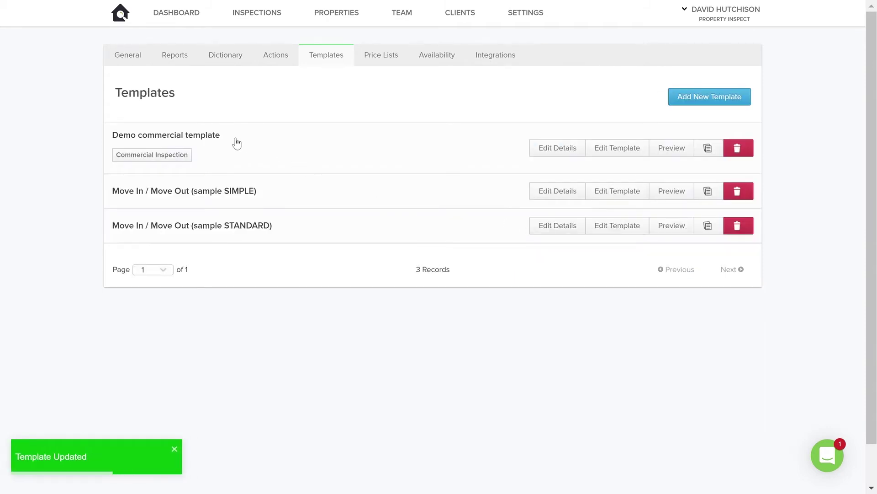
pyautogui.click(627, 149)
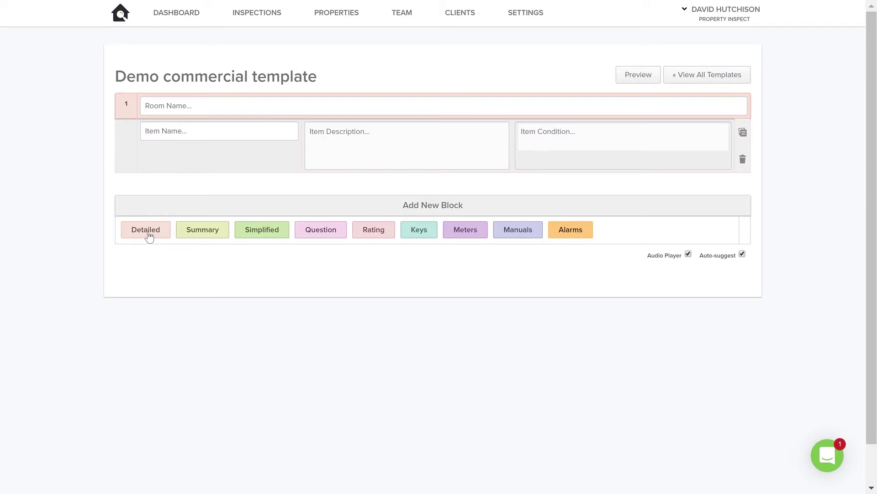
# Step: Try the Summary, Simplified, Question and Rating block types on the template's first block, picking an option set for Rating
pyautogui.click(211, 235)
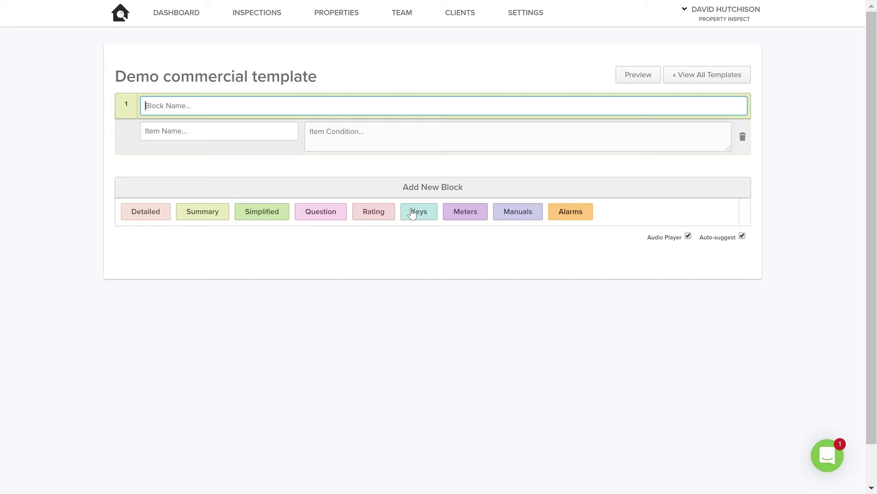
pyautogui.click(271, 216)
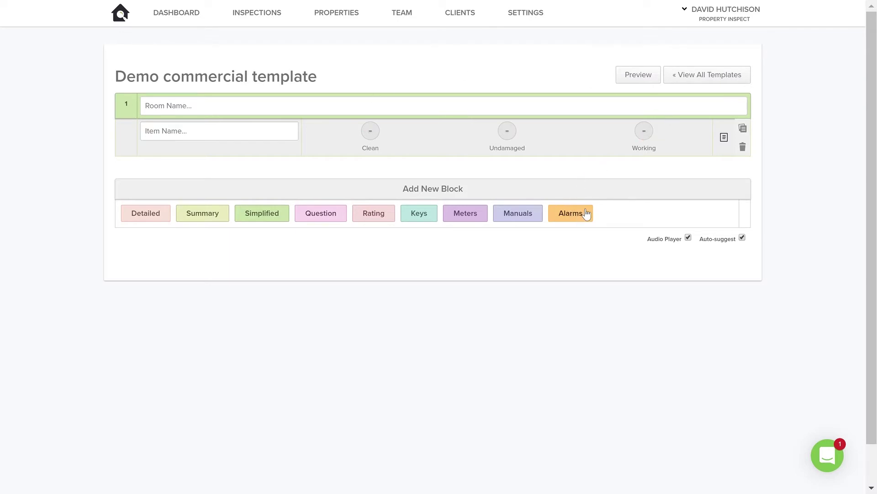
pyautogui.click(322, 218)
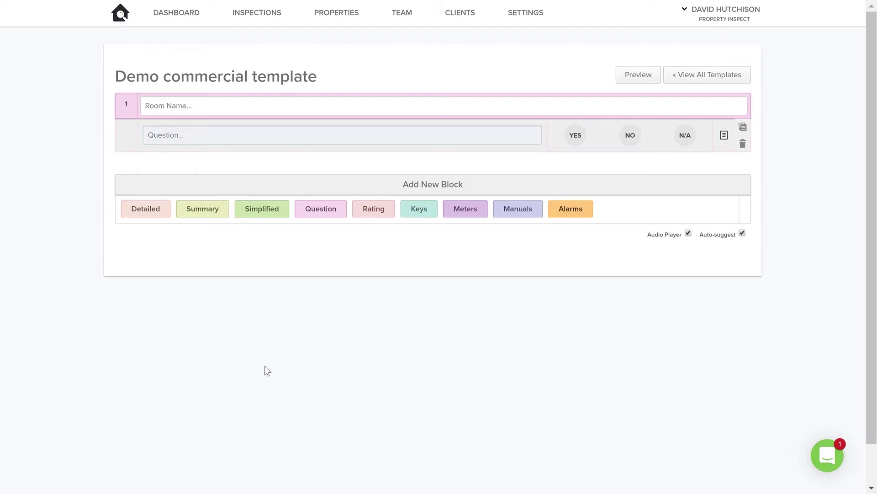
pyautogui.click(374, 214)
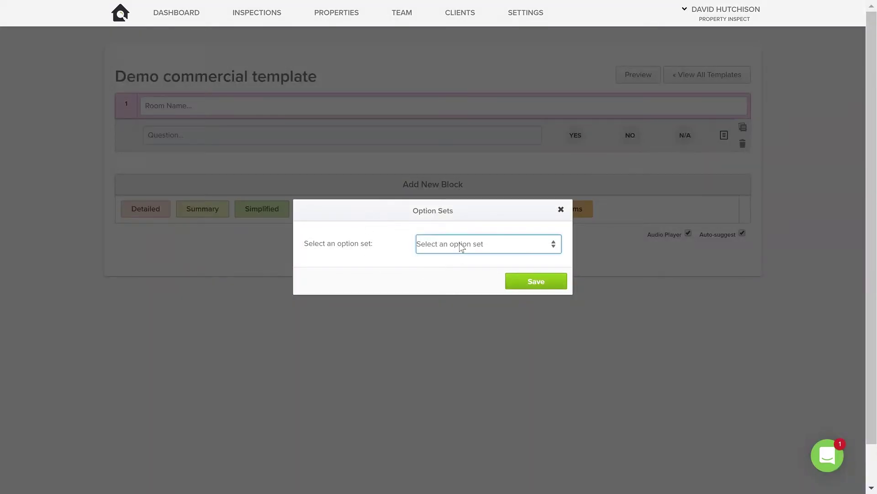
pyautogui.click(453, 307)
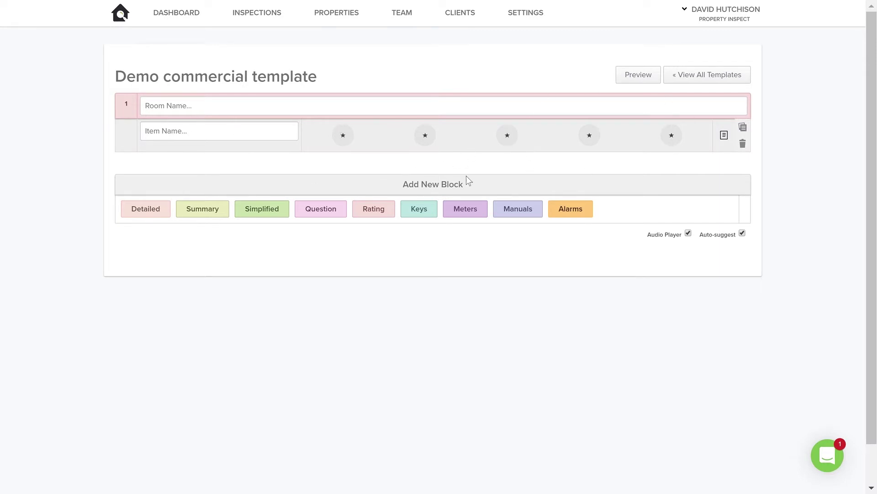
# Step: Try the Keys block type, view its item name suggestions, and delete the Keys block
pyautogui.click(420, 212)
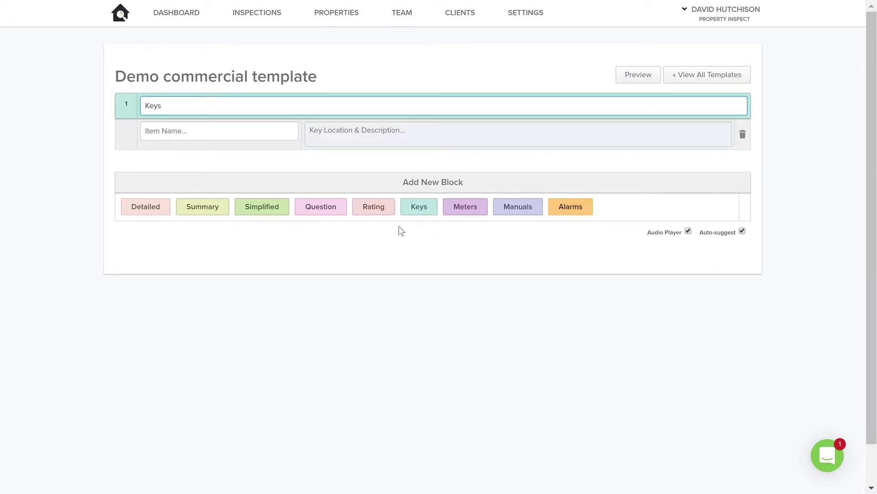
pyautogui.click(247, 136)
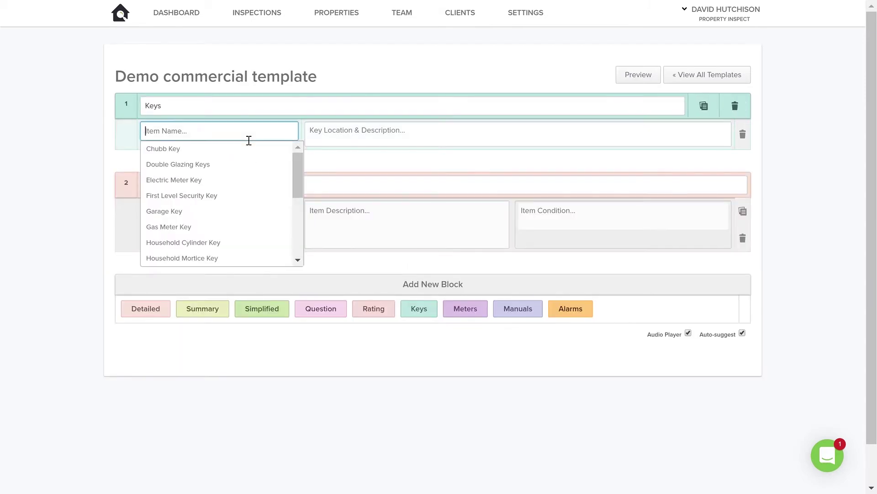
pyautogui.click(84, 162)
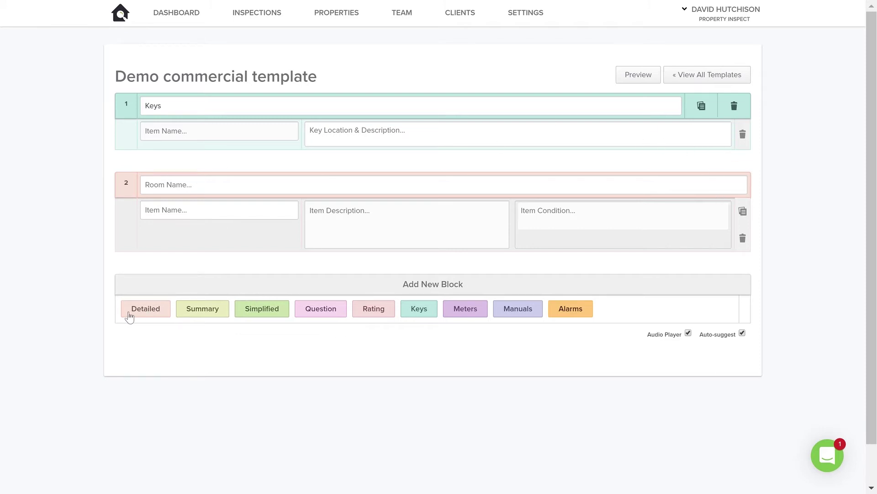
pyautogui.click(734, 106)
pyautogui.click(455, 165)
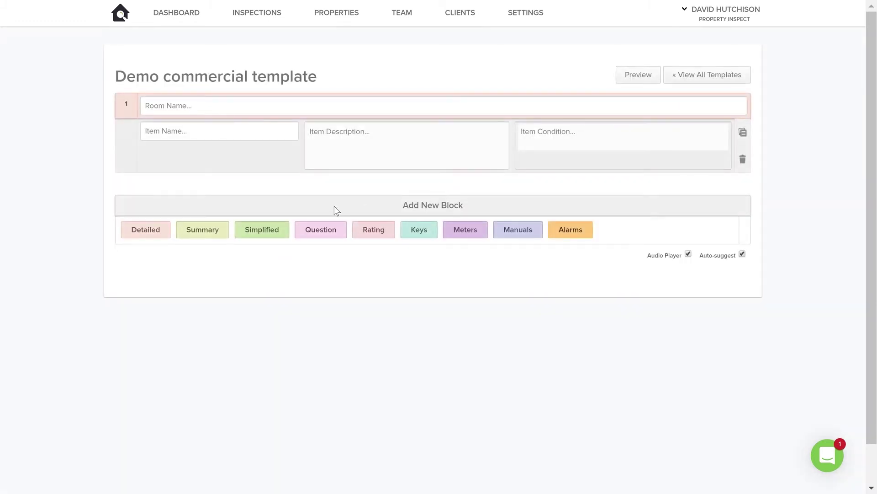
# Step: Name the first detailed room block "Entrance"
pyautogui.click(301, 107)
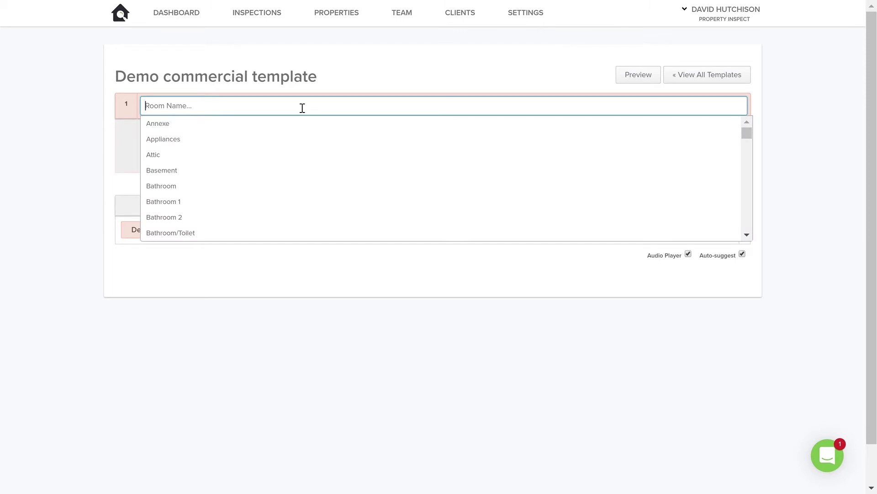
pyautogui.write('Enter')
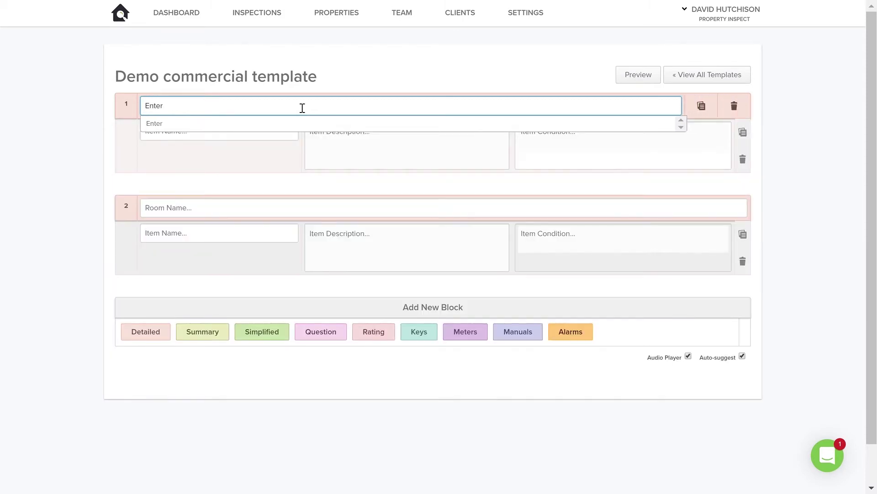
pyautogui.write('ance')
pyautogui.doubleClick(180, 106)
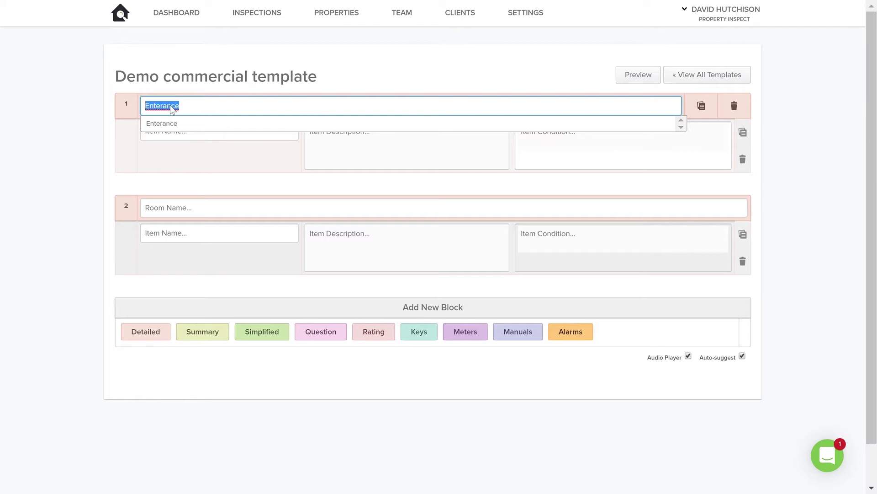
pyautogui.write('Entrance')
pyautogui.click(48, 181)
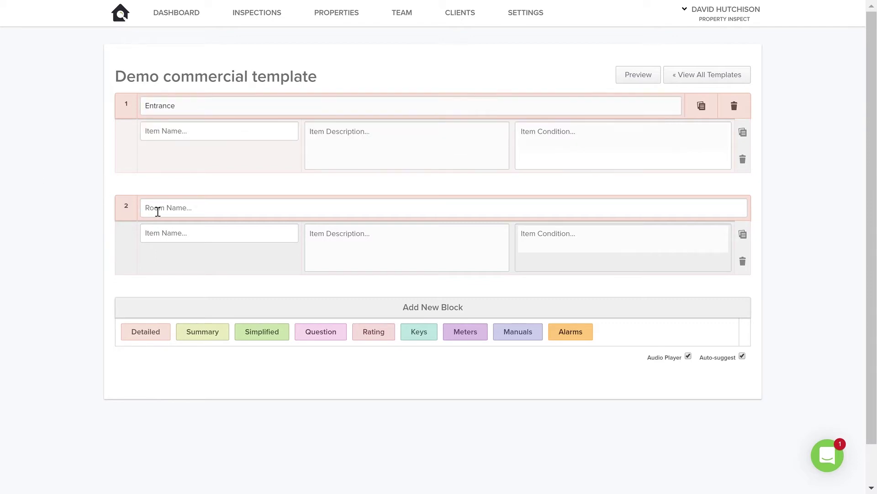
# Step: Add the items "Floors" and "Walls" to the Entrance room, leaving their descriptions and conditions blank
pyautogui.click(186, 138)
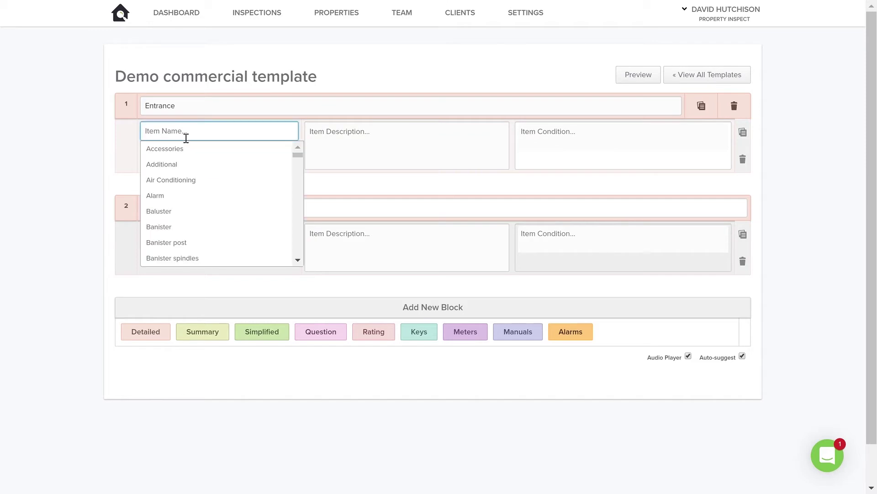
pyautogui.write('Floors')
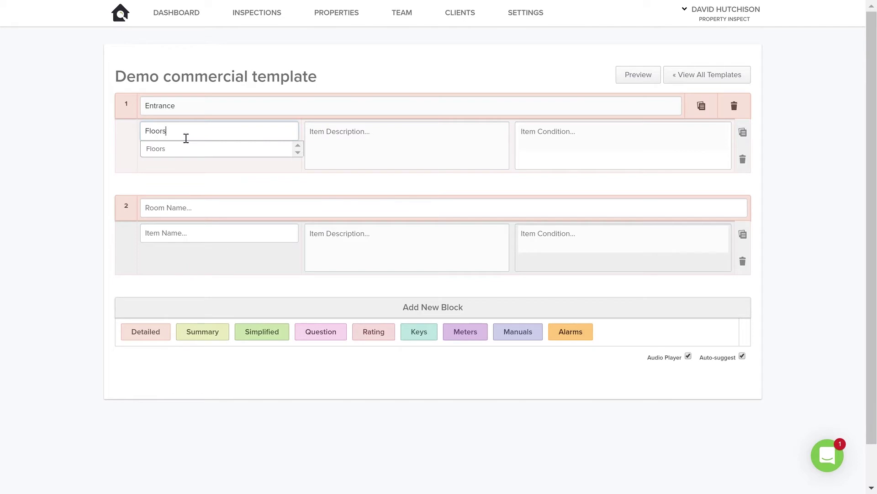
pyautogui.press('Tab')
pyautogui.press('Tab')
pyautogui.press('Tab')
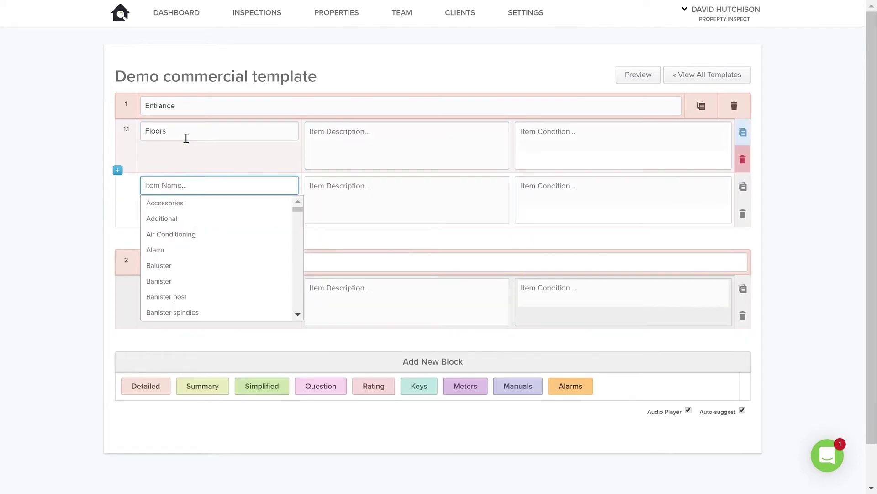
pyautogui.write('Walls')
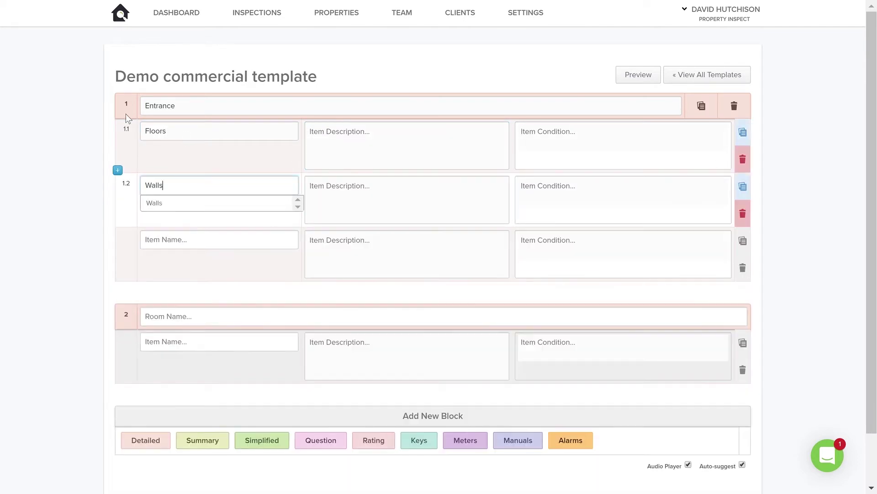
# Step: Add the items "Ceiling" and "Doors" below Walls in the Entrance room
pyautogui.click(185, 246)
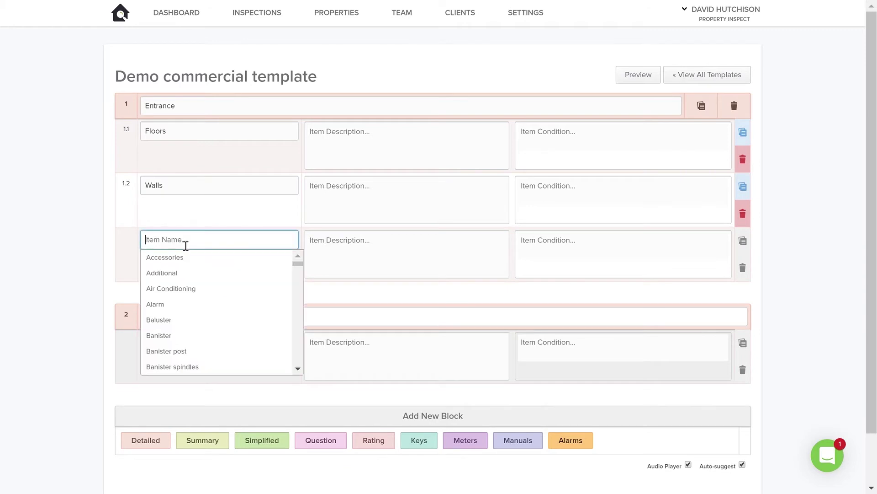
pyautogui.write('Ceiling')
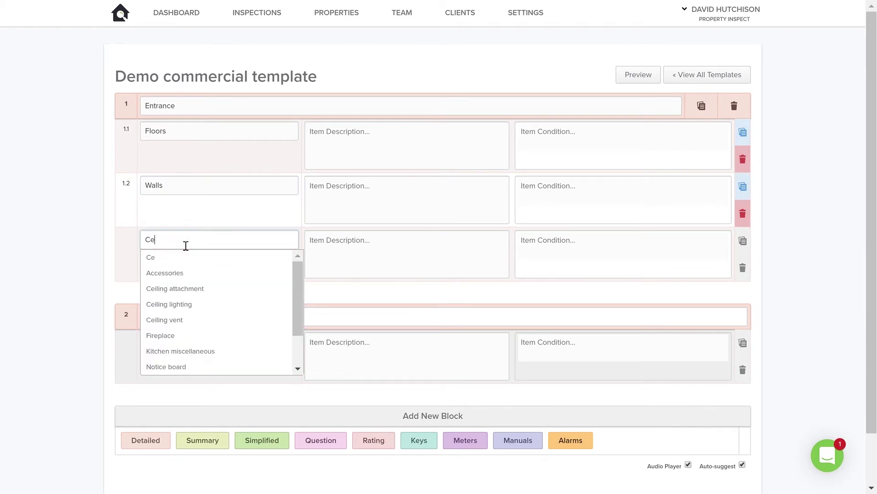
pyautogui.click(29, 295)
pyautogui.click(199, 299)
pyautogui.write('Doors')
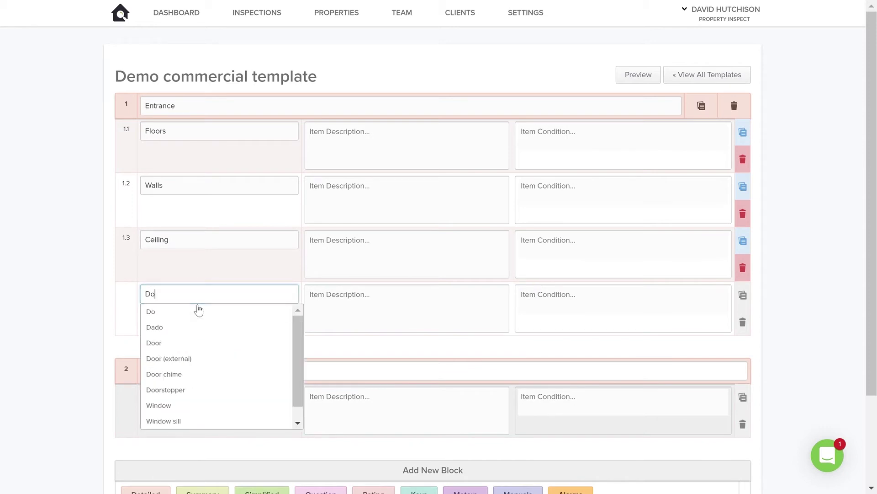
# Step: Finish the Doors item entry and rename the Entrance room as "Bedroom"
pyautogui.click(47, 294)
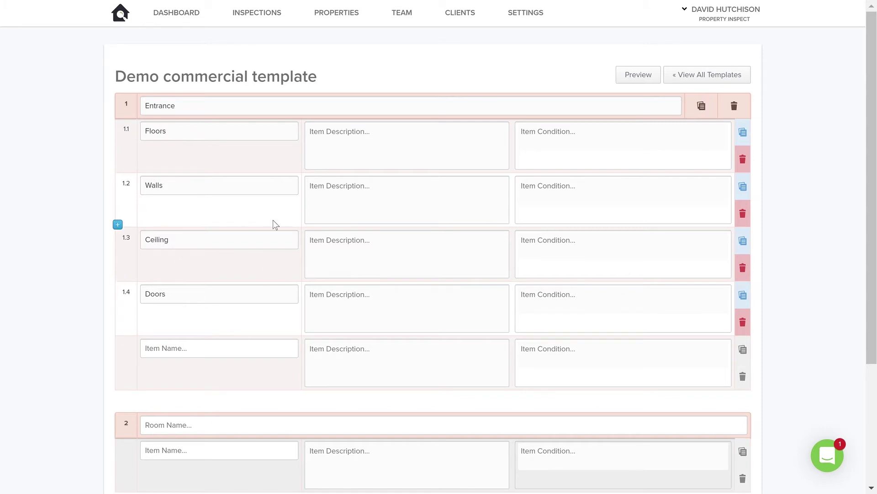
pyautogui.click(186, 114)
pyautogui.moveTo(186, 113); pyautogui.dragTo(149, 110)
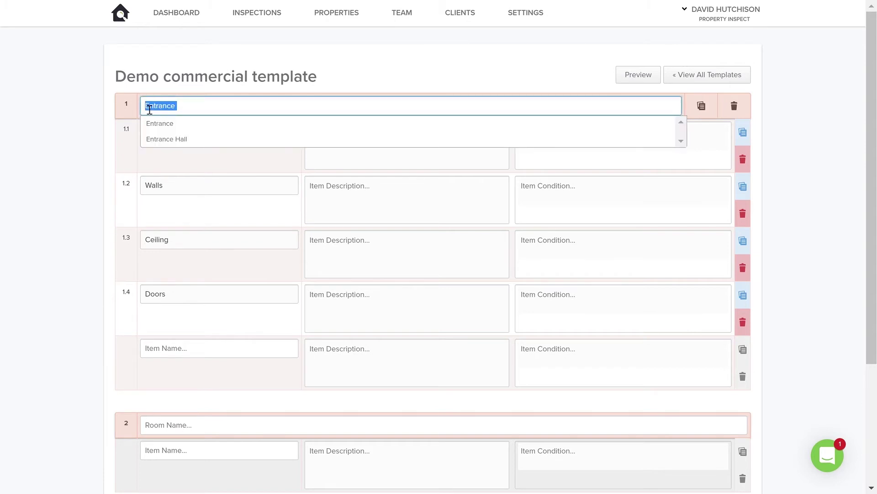
pyautogui.write('Bedroom')
pyautogui.click(78, 136)
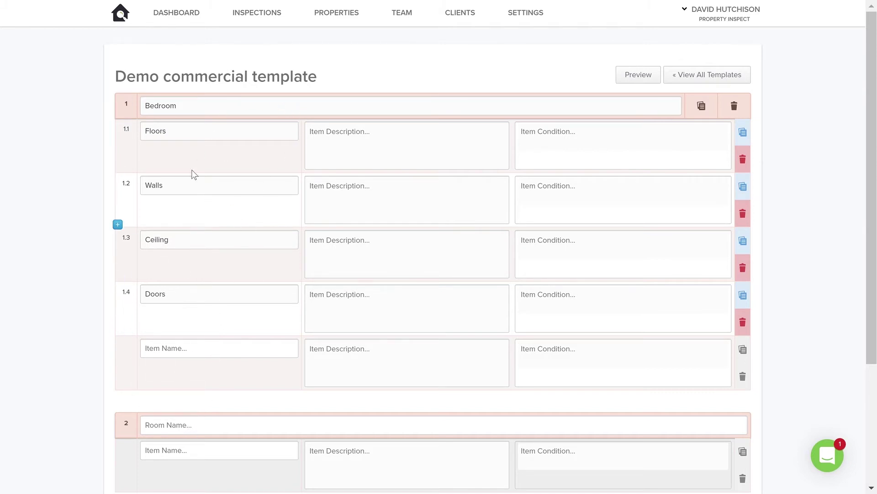
# Step: Copy the Bedroom's Floors, Walls, Ceiling and Doors items with descriptions and conditions into new rooms "Bedroom 2", "Bedroom 3" and "Master Bedroom"
pyautogui.click(702, 106)
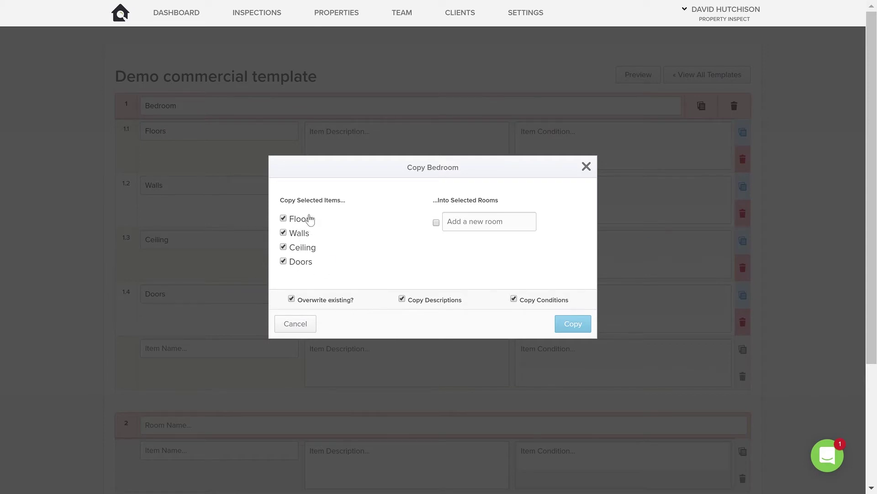
pyautogui.click(488, 227)
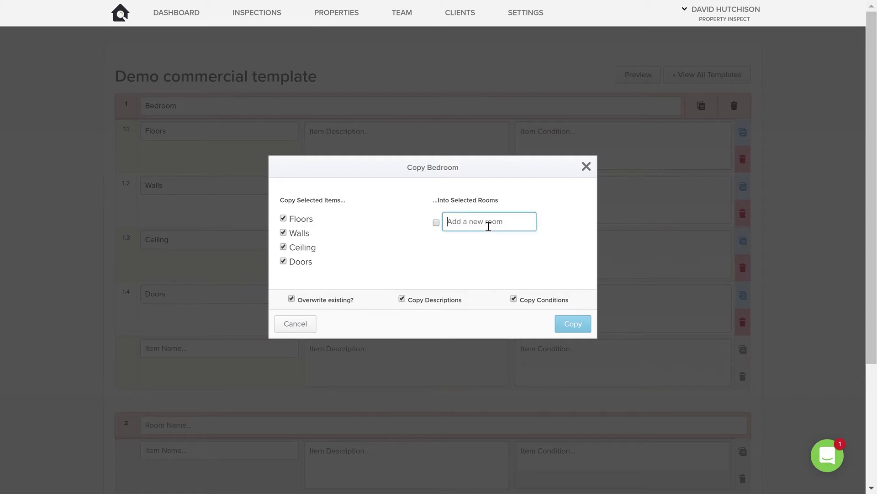
pyautogui.write('Bedroom 2')
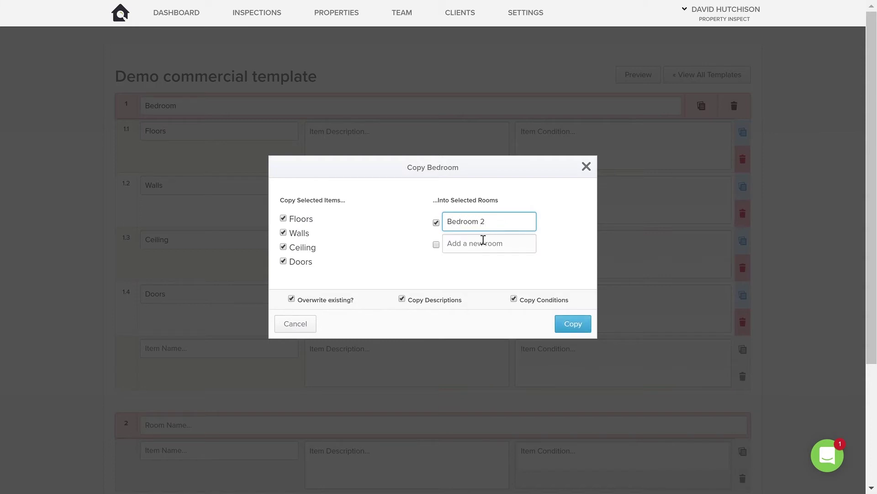
pyautogui.click(483, 242)
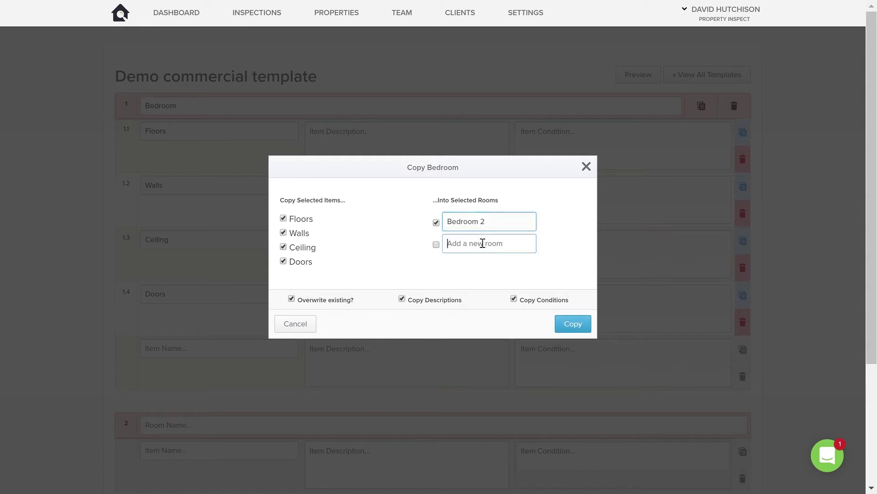
pyautogui.write('Bedroom 3')
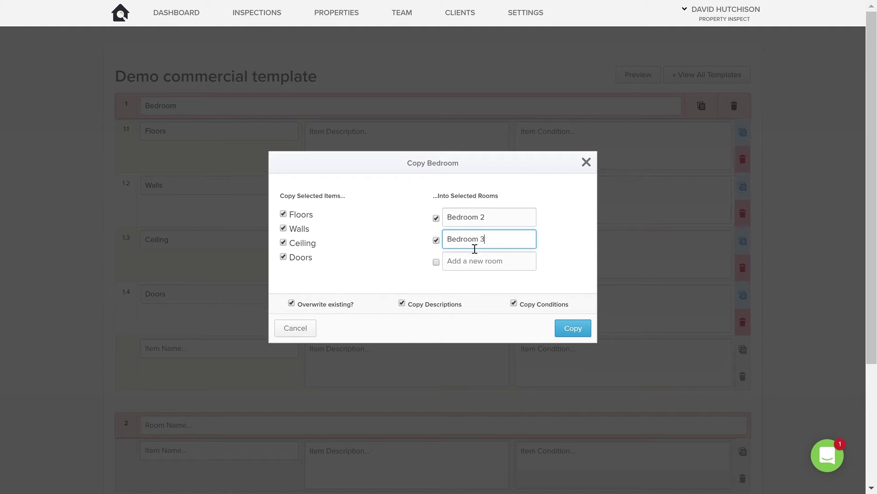
pyautogui.click(499, 266)
pyautogui.write('Master Bedroom')
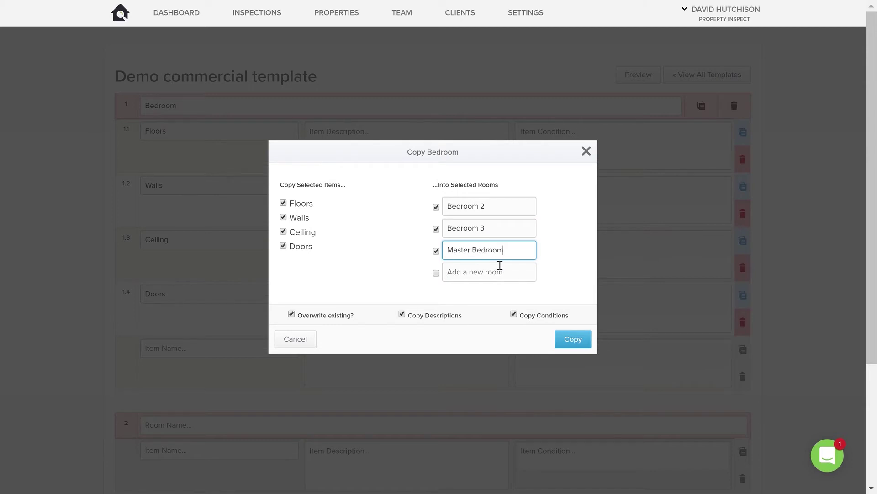
pyautogui.click(576, 341)
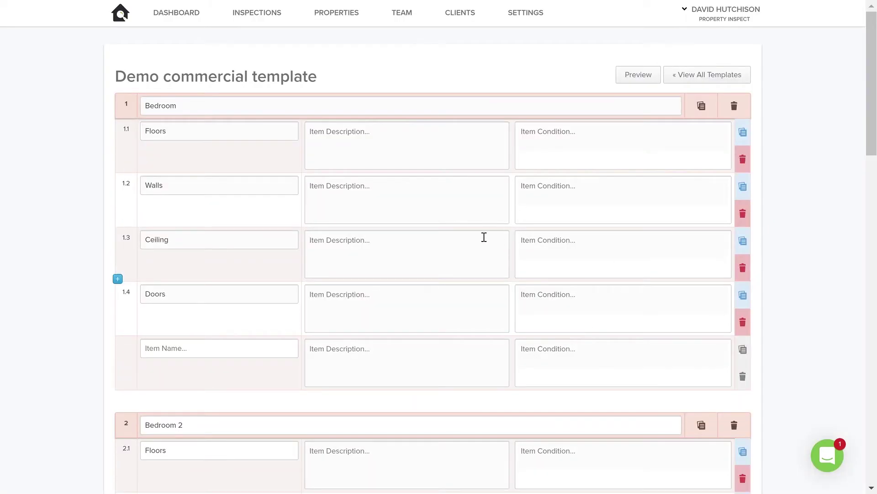
# Step: Add the item "Floors" below Walls in the simplified Living Room block
pyautogui.scroll(-5, 487, 237)
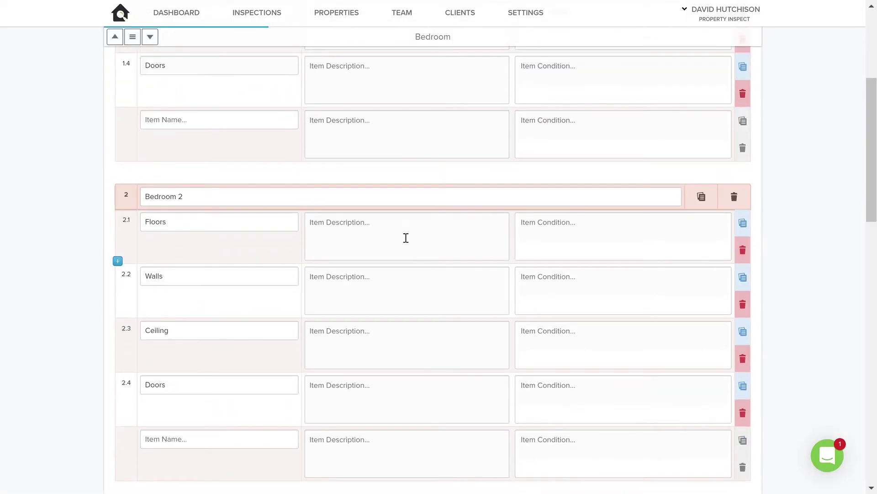
pyautogui.scroll(-3, 265, 295)
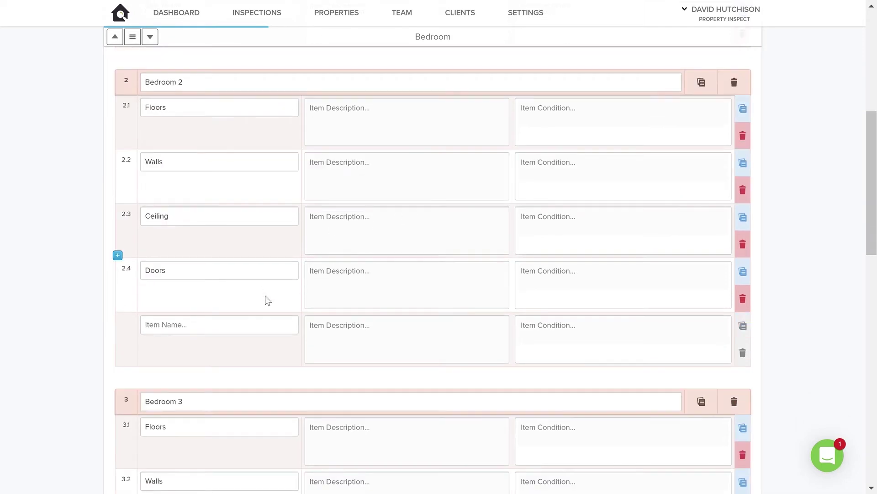
pyautogui.scroll(-5, 273, 288)
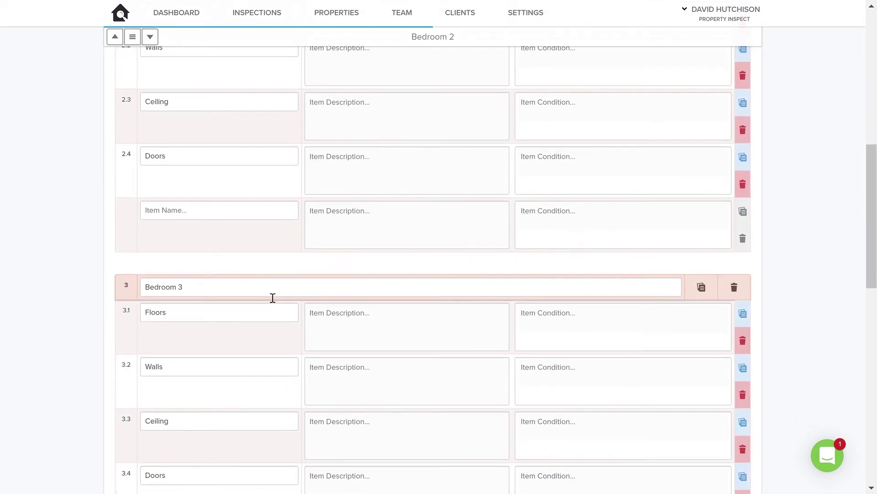
pyautogui.scroll(-3, 272, 297)
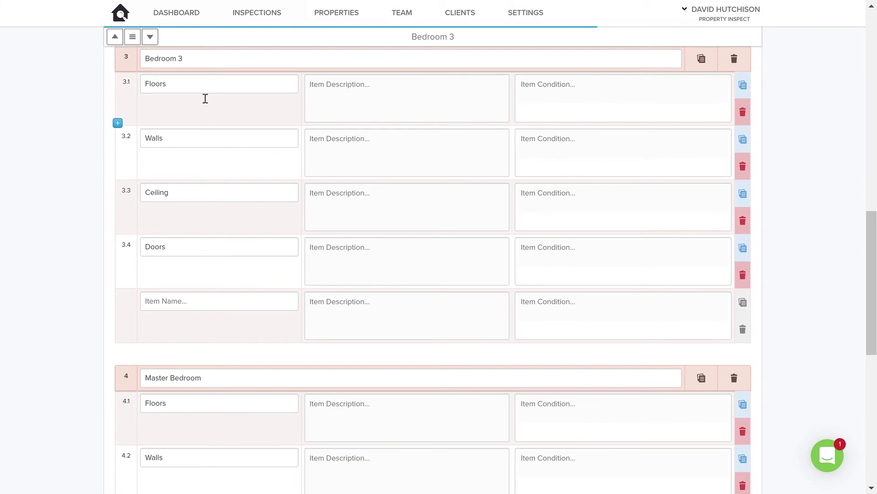
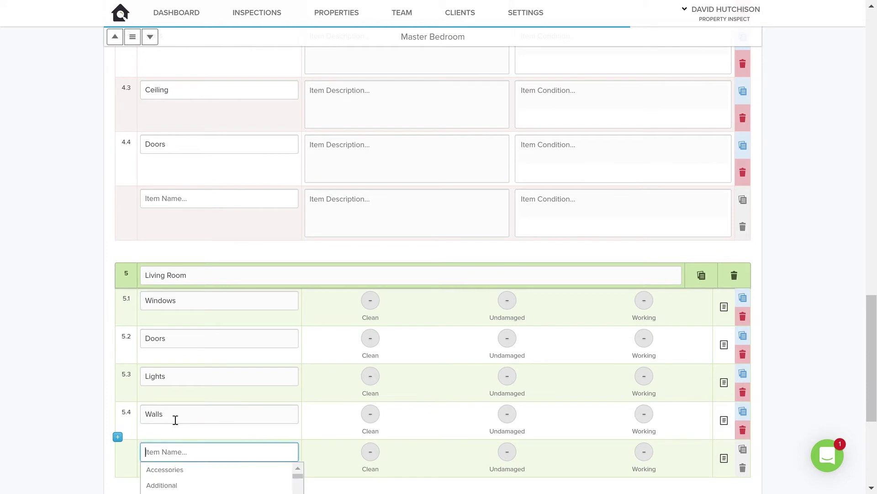
pyautogui.write('Floors')
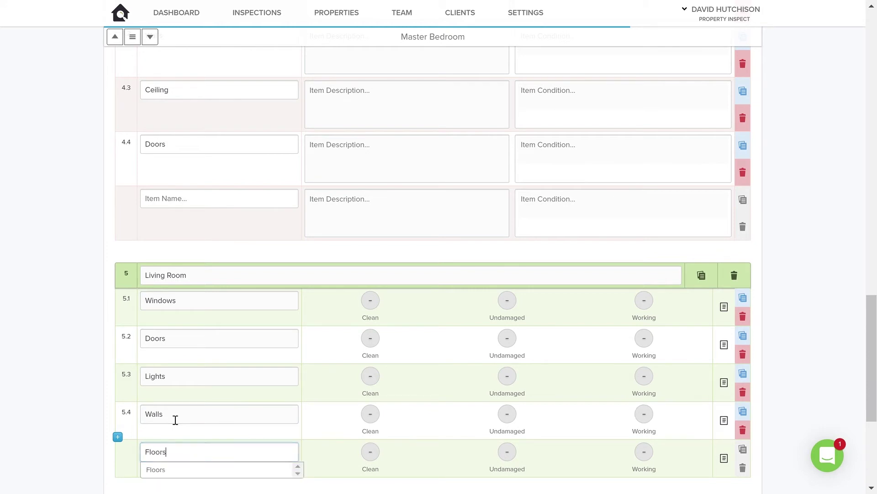
pyautogui.click(37, 372)
# Step: Set Clean to Yes for every Living Room item, including the blank item row
pyautogui.scroll(-5, 327, 290)
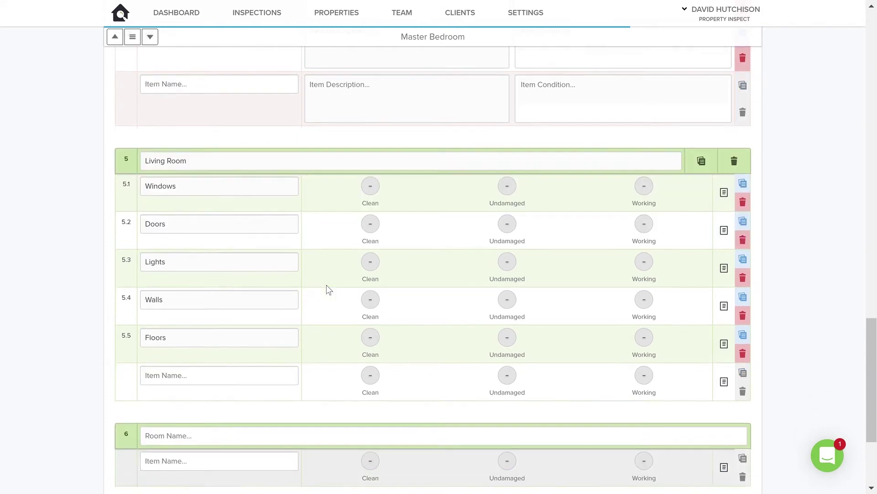
pyautogui.scroll(2, 391, 293)
pyautogui.click(373, 191)
pyautogui.click(376, 226)
pyautogui.click(372, 261)
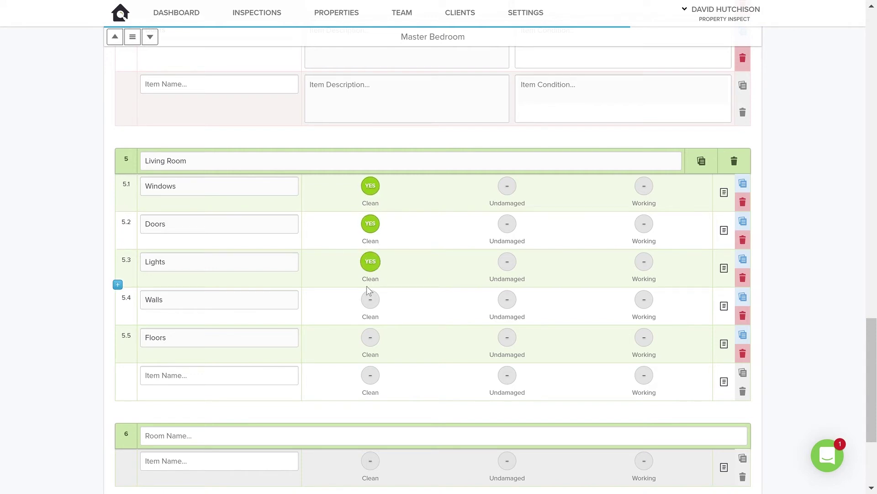
pyautogui.click(369, 309)
pyautogui.click(372, 341)
pyautogui.click(372, 377)
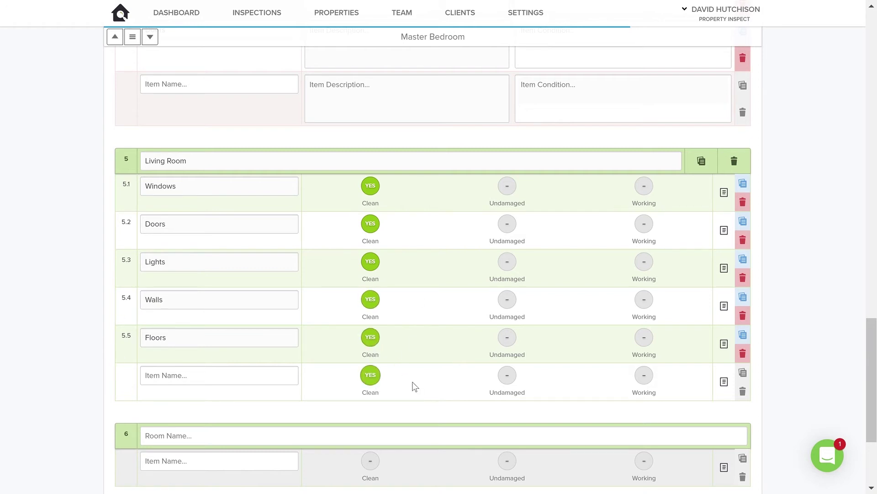
# Step: Set Undamaged to Yes for every Living Room item, including the blank item row
pyautogui.click(507, 186)
pyautogui.click(505, 222)
pyautogui.click(508, 263)
pyautogui.click(510, 306)
pyautogui.click(508, 339)
pyautogui.click(508, 375)
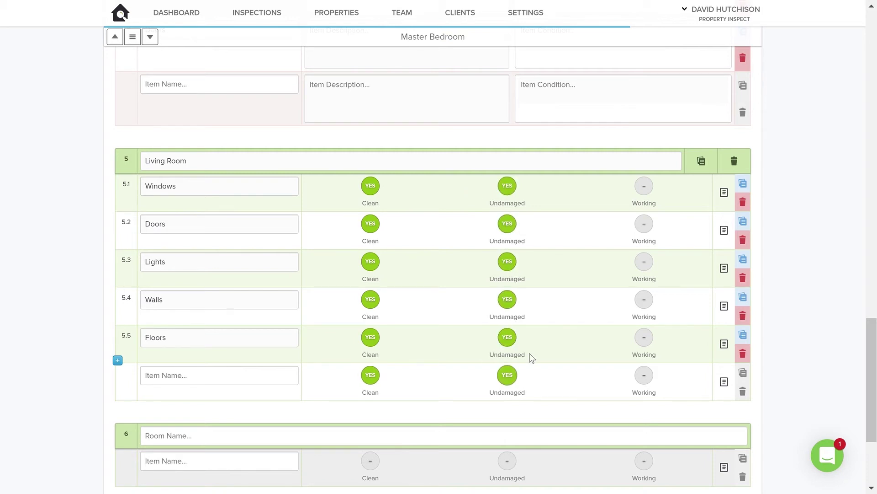
# Step: Set Working to Yes for every Living Room item, including the blank item row
pyautogui.click(645, 187)
pyautogui.click(645, 224)
pyautogui.click(646, 266)
pyautogui.click(646, 302)
pyautogui.click(646, 339)
pyautogui.click(646, 375)
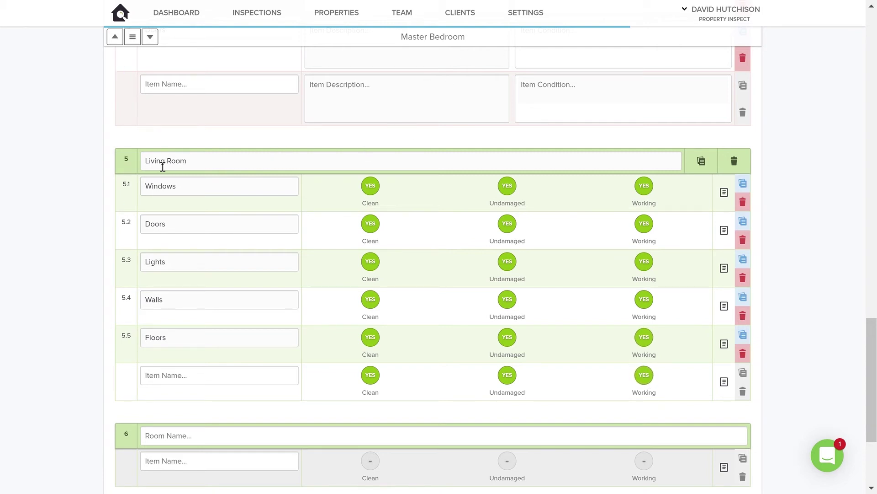
# Step: Copy all Living Room items with their descriptions and conditions into a new room named "TV Room"
pyautogui.click(707, 171)
pyautogui.click(490, 214)
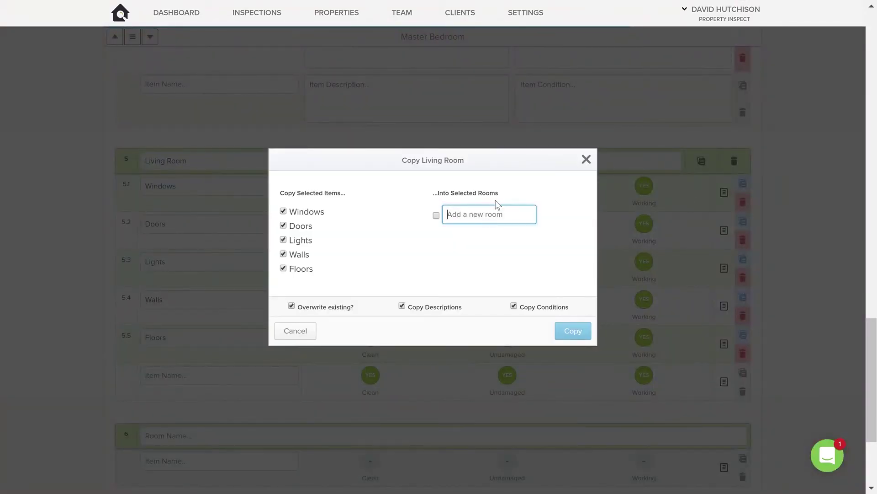
pyautogui.write('TV Room')
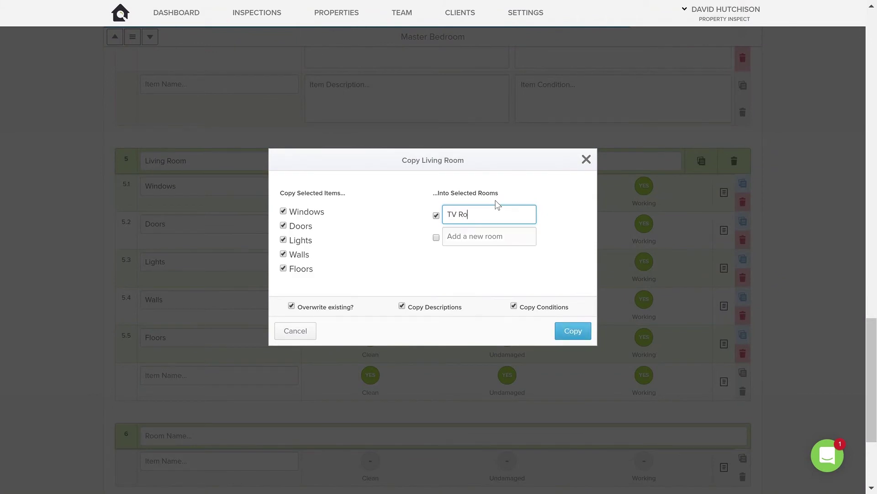
pyautogui.click(577, 331)
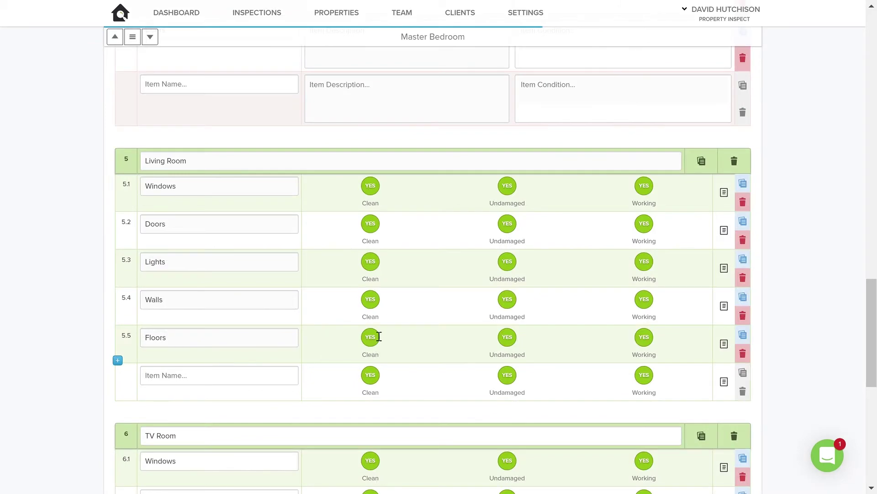
# Step: Review the copied TV Room block and return to the list of all templates
pyautogui.scroll(-5, 366, 352)
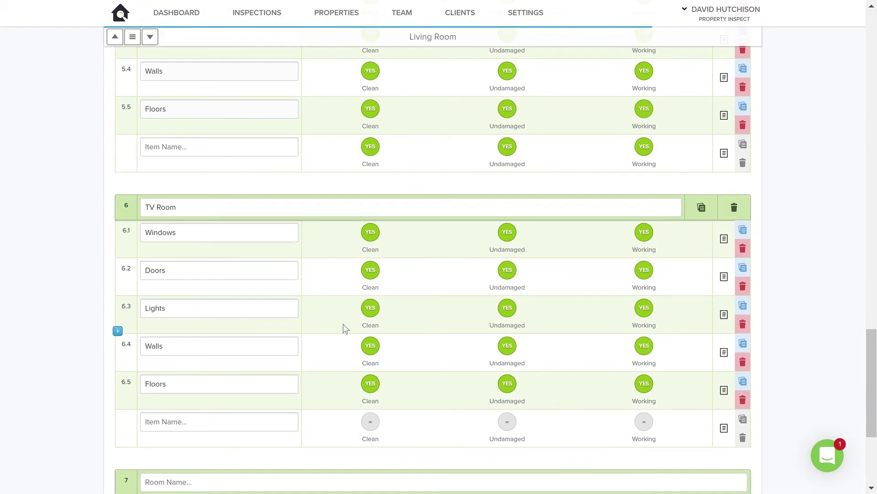
pyautogui.scroll(5, 345, 328)
pyautogui.scroll(-10, 337, 231)
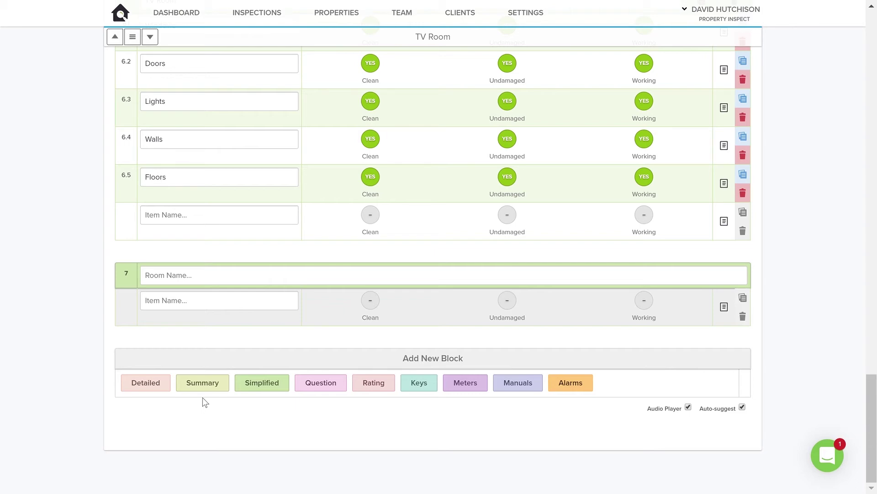
pyautogui.scroll(20, 441, 279)
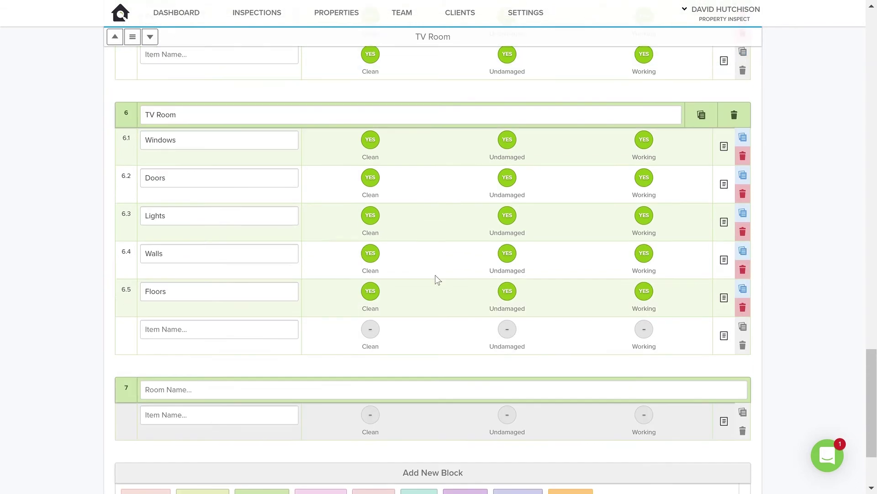
pyautogui.scroll(10, 439, 274)
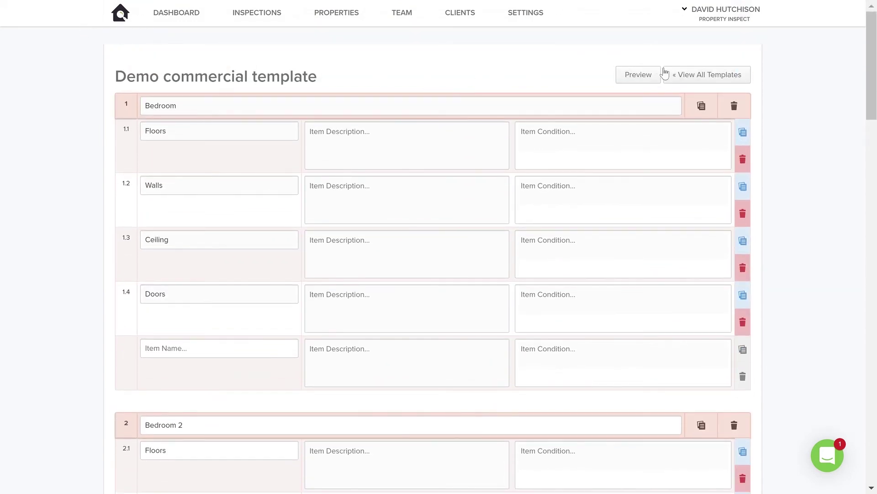
pyautogui.click(691, 81)
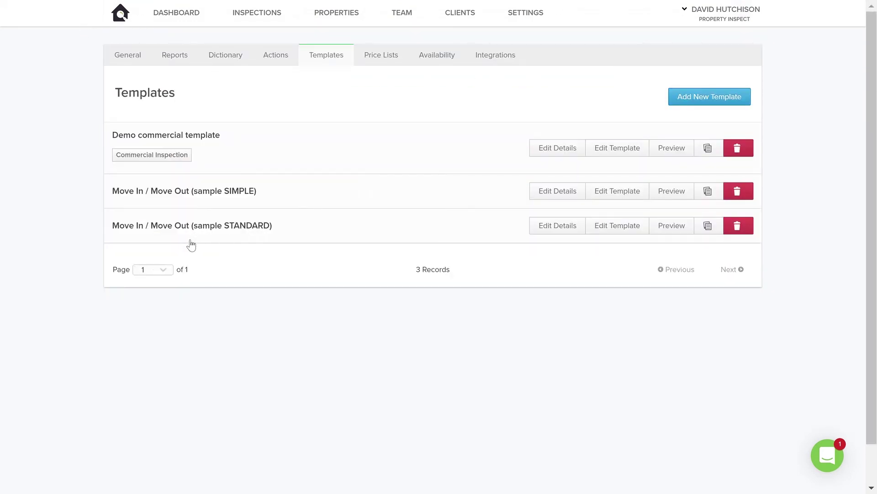
# Step: Rename the Demo commercial template as "Residential Template 3 Bed" and save its details
pyautogui.click(560, 149)
pyautogui.moveTo(292, 182); pyautogui.dragTo(161, 184)
pyautogui.click(131, 176)
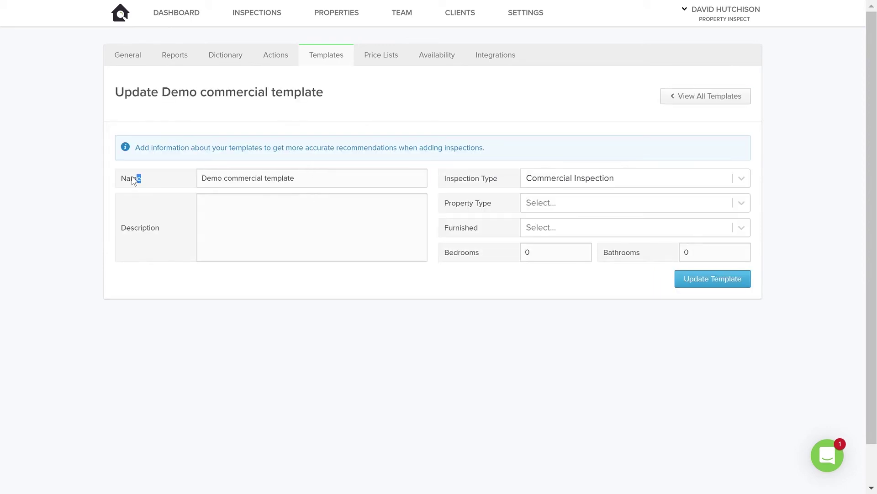
pyautogui.moveTo(309, 183); pyautogui.dragTo(198, 181)
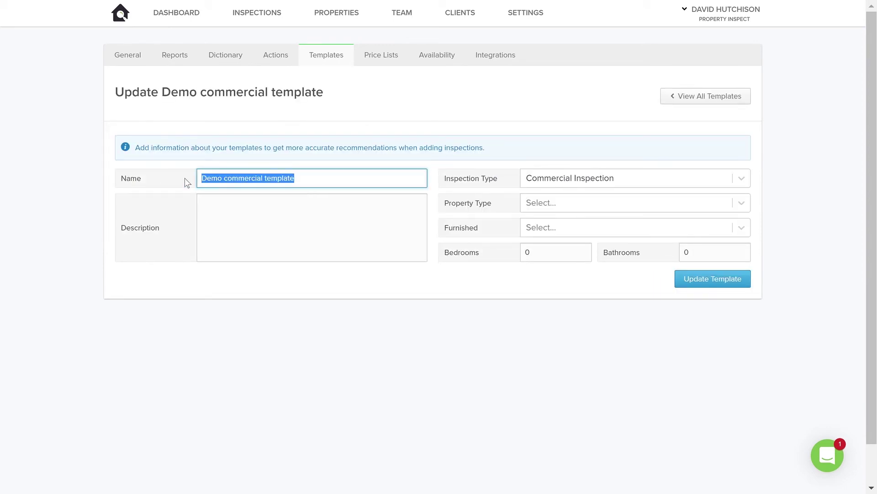
pyautogui.write('Residential Template ')
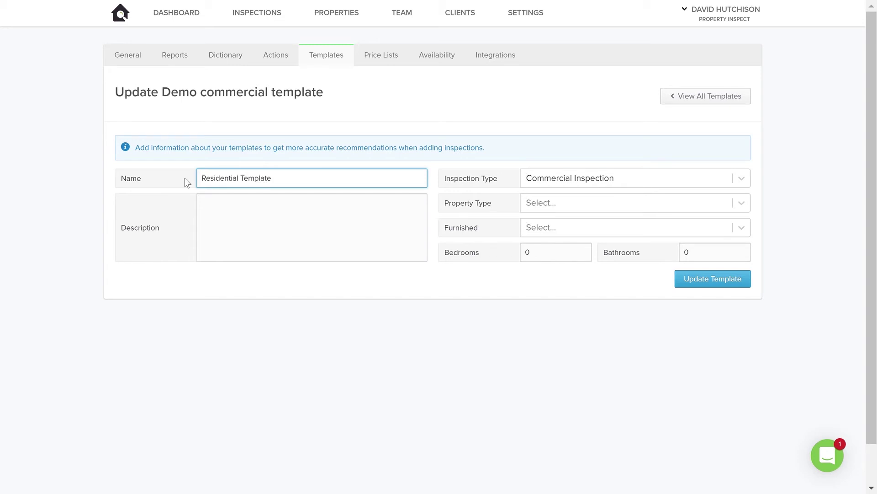
pyautogui.write('3 Bed')
pyautogui.click(739, 283)
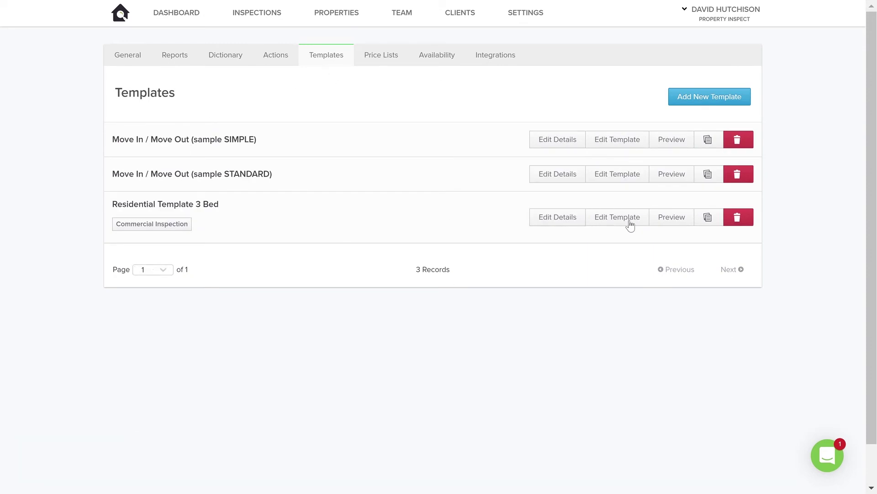
# Step: Duplicate the "Residential Template 3 Bed" template
pyautogui.click(708, 217)
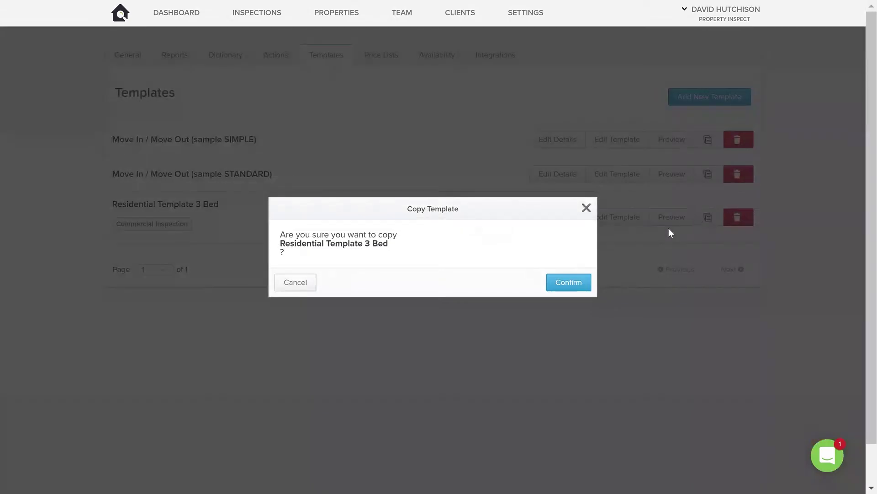
pyautogui.click(571, 283)
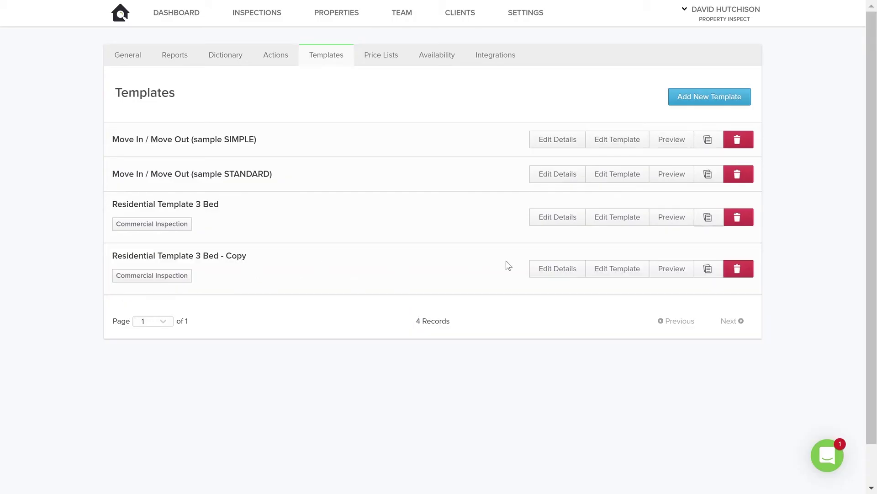
# Step: Rename the "Residential Template 3 Bed - Copy" template as "Residential Template 4 Bed" and save its details
pyautogui.click(553, 271)
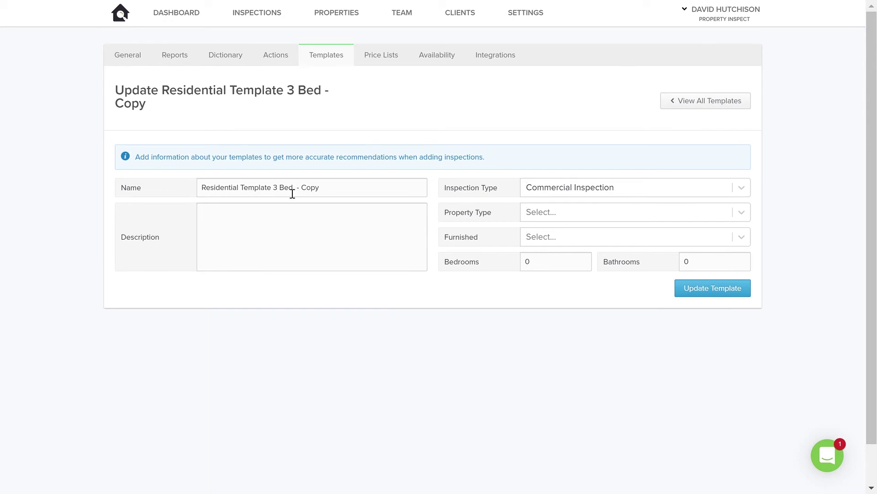
pyautogui.click(278, 188)
pyautogui.press('BackSpace')
pyautogui.write('4')
pyautogui.click(337, 196)
pyautogui.press('BackSpace')
pyautogui.press('BackSpace')
pyautogui.press('BackSpace')
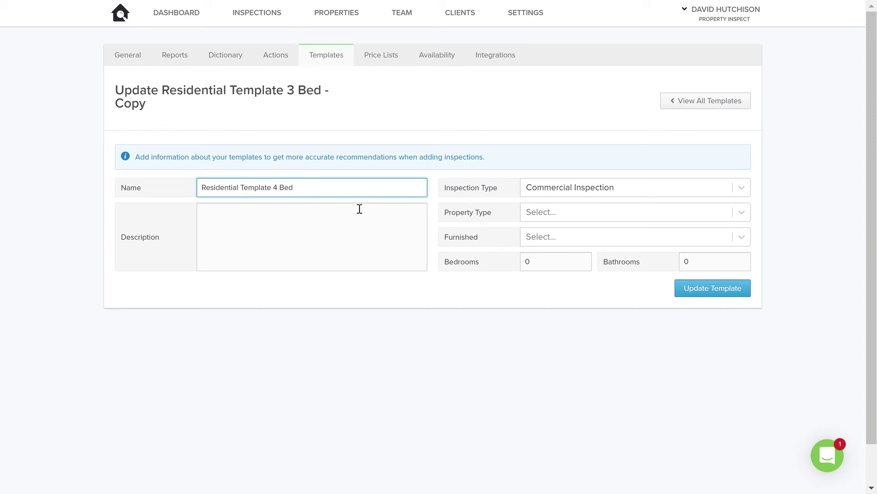
pyautogui.click(701, 290)
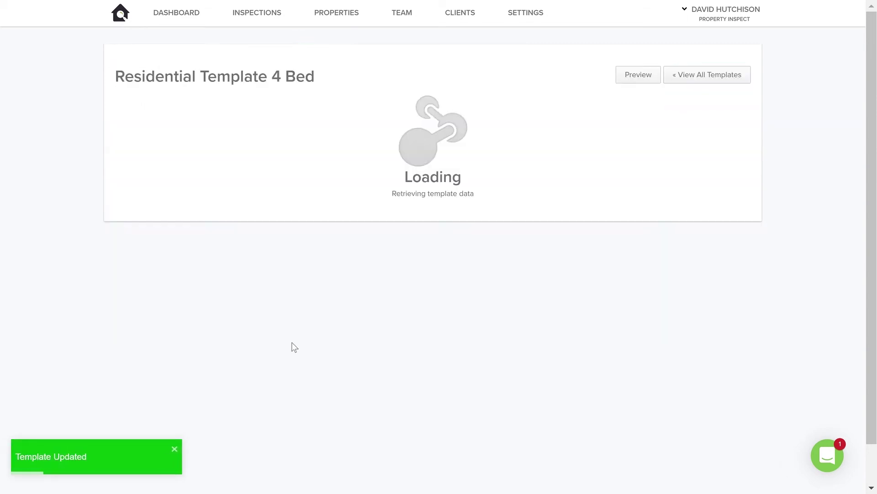
# Step: Copy all Bedroom 3 items with their descriptions and conditions into a new room named "Bedroom 4"
pyautogui.scroll(-10, 301, 283)
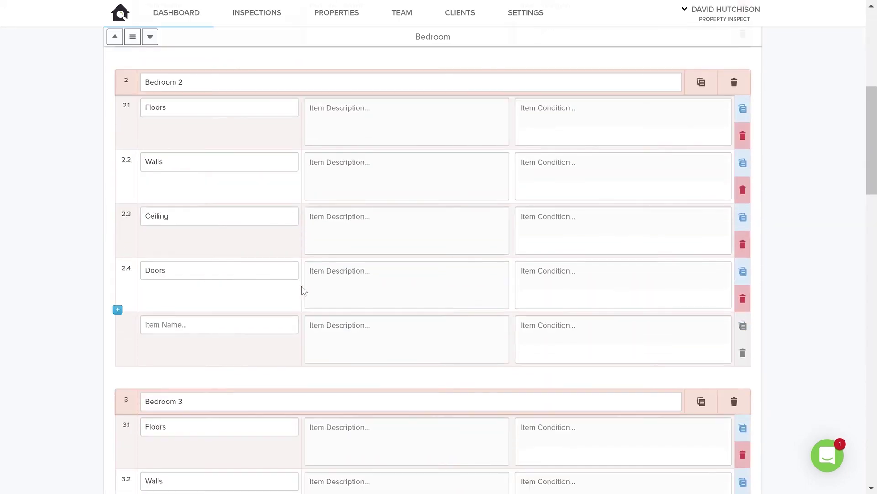
pyautogui.click(702, 176)
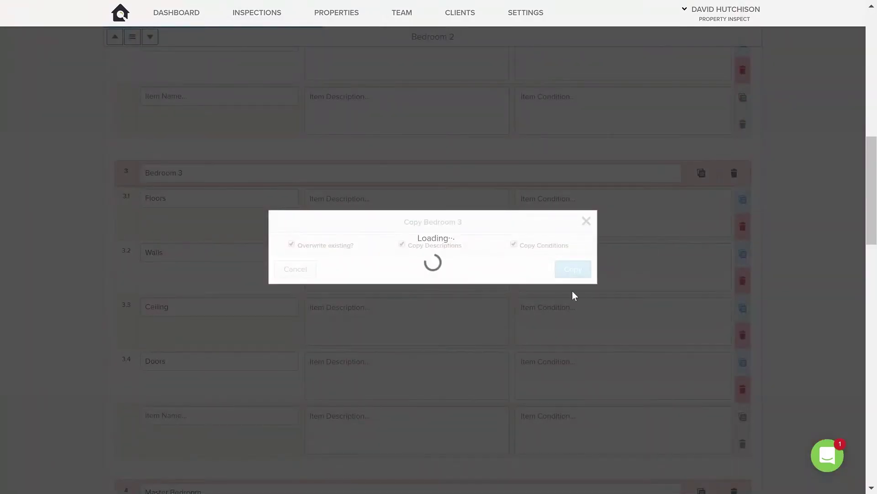
pyautogui.click(501, 262)
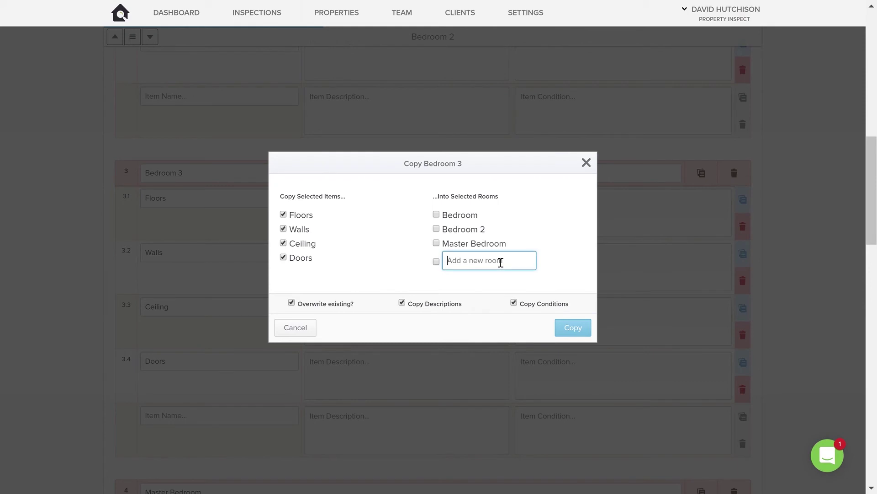
pyautogui.write('Bedrrom 4')
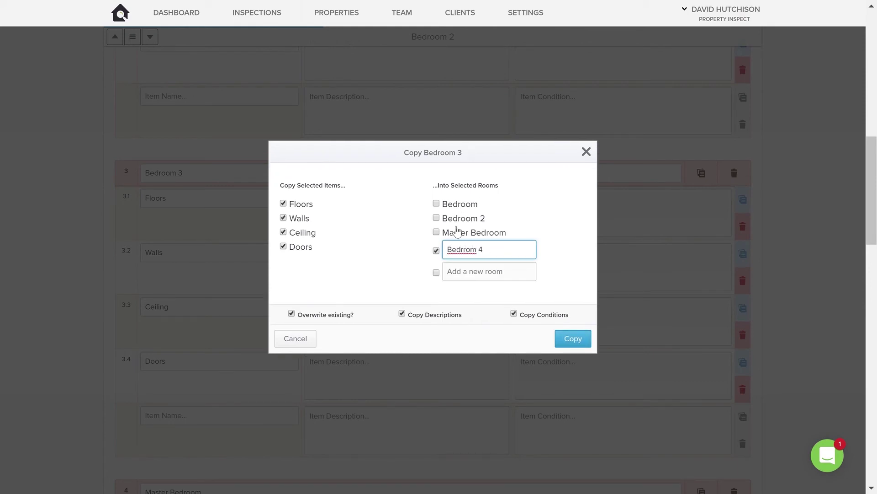
pyautogui.doubleClick(462, 249)
pyautogui.write('Bedroom')
pyautogui.click(573, 338)
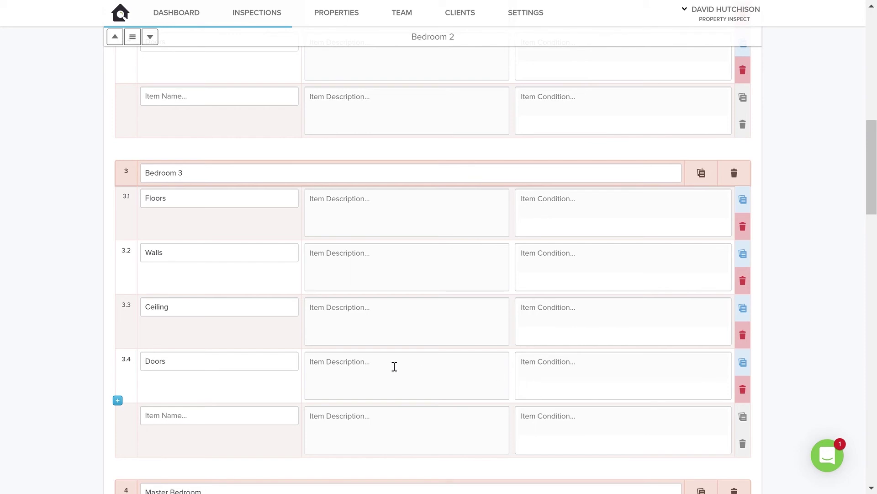
# Step: Move Bedroom 4 between Bedroom 3 and Master Bedroom in the room order, and return to the list of all templates
pyautogui.scroll(-5, 394, 319)
pyautogui.scroll(-18, 395, 319)
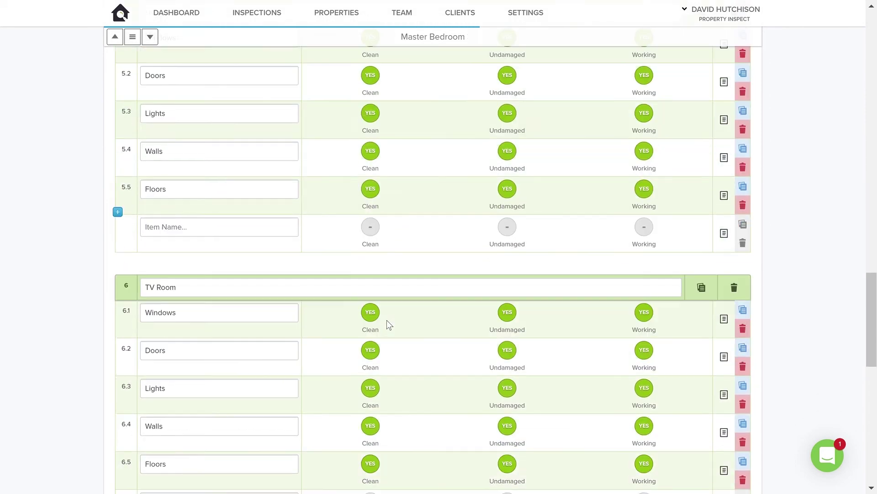
pyautogui.scroll(-3, 392, 327)
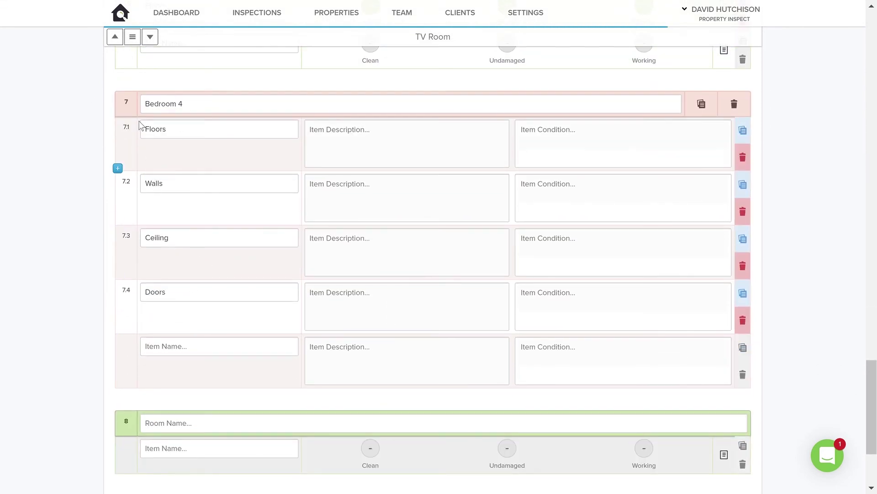
pyautogui.click(133, 36)
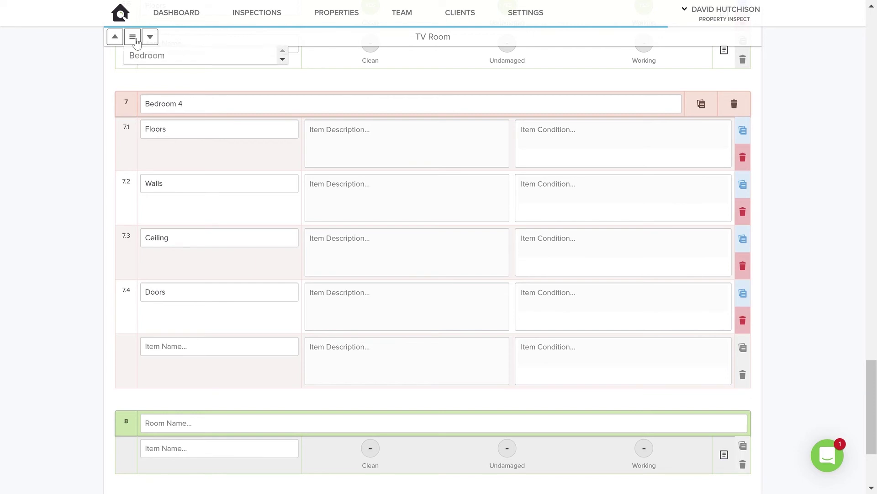
pyautogui.moveTo(154, 178); pyautogui.dragTo(153, 115)
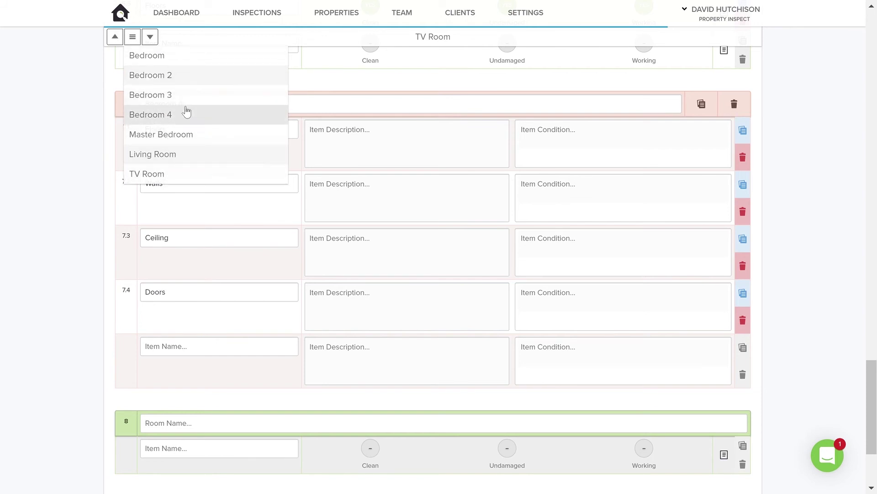
pyautogui.click(183, 137)
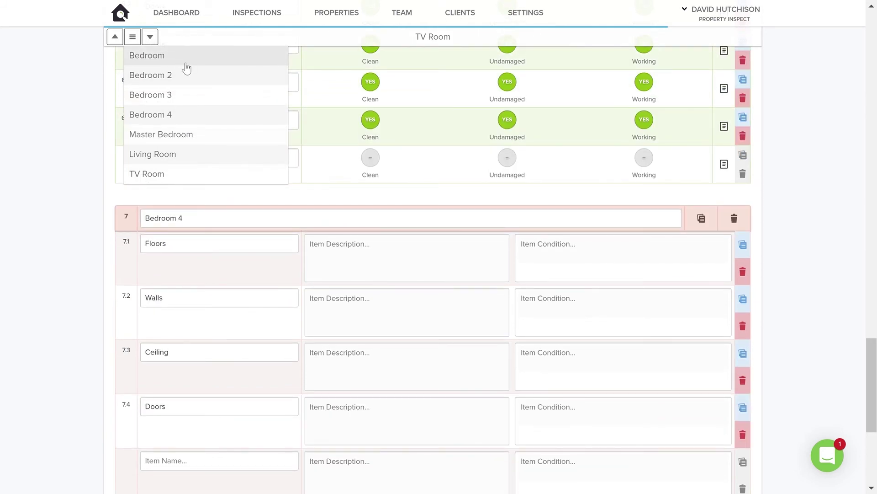
pyautogui.click(132, 37)
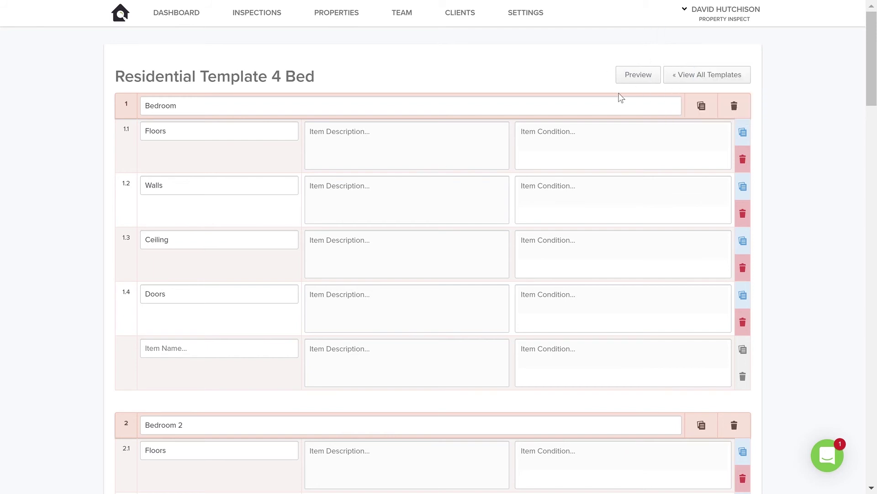
pyautogui.click(692, 83)
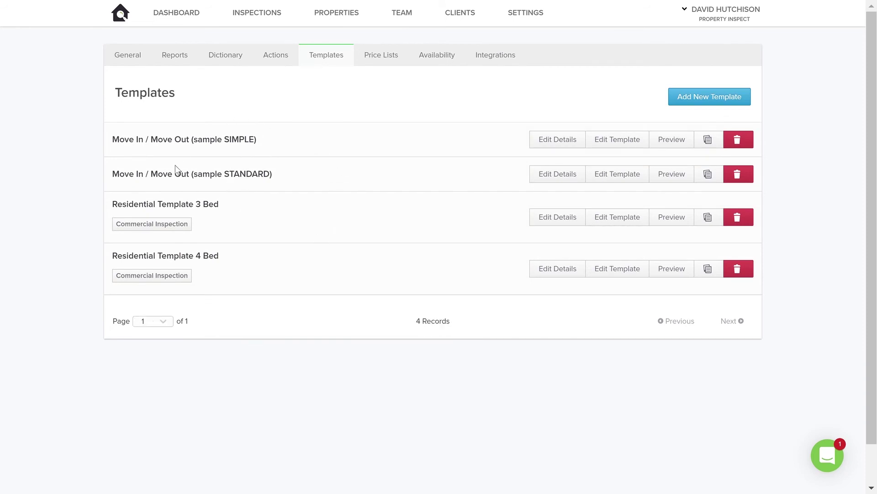
# Step: Open the "Move In / Move Out (sample SIMPLE)" template and examine its rooms, items and room order
pyautogui.click(206, 142)
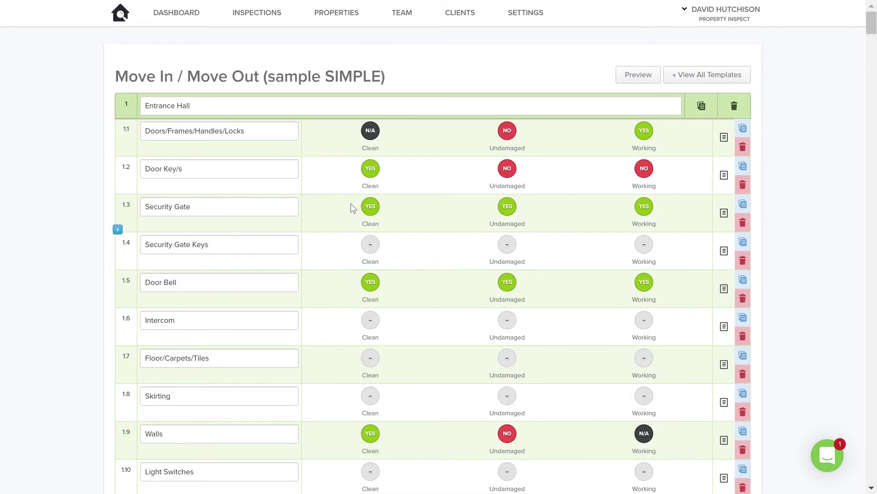
pyautogui.scroll(-20, 359, 209)
pyautogui.scroll(-20, 365, 217)
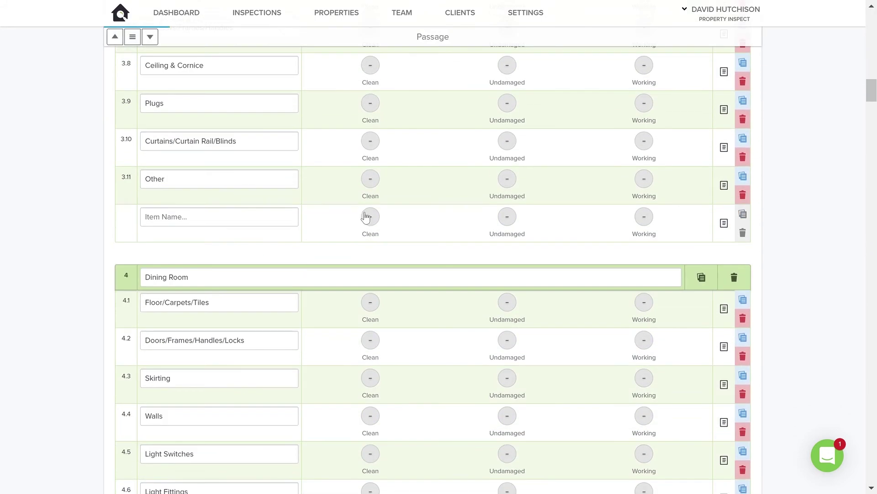
pyautogui.scroll(-3, 363, 210)
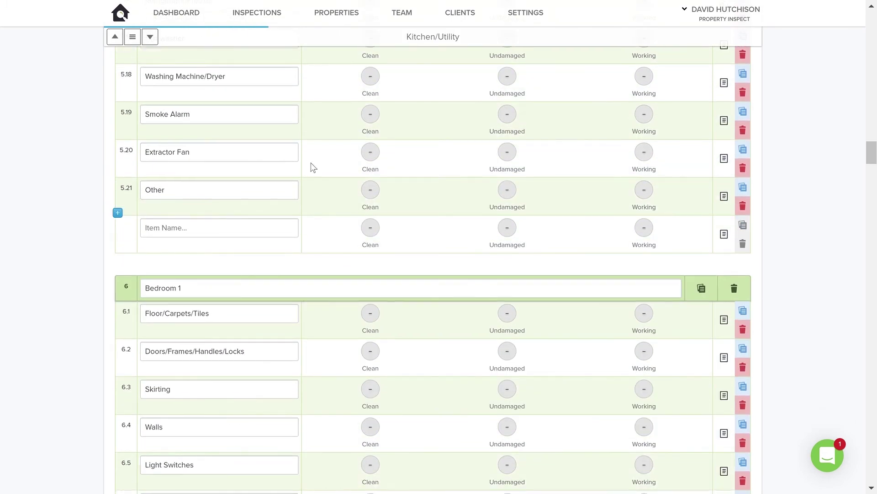
pyautogui.click(139, 39)
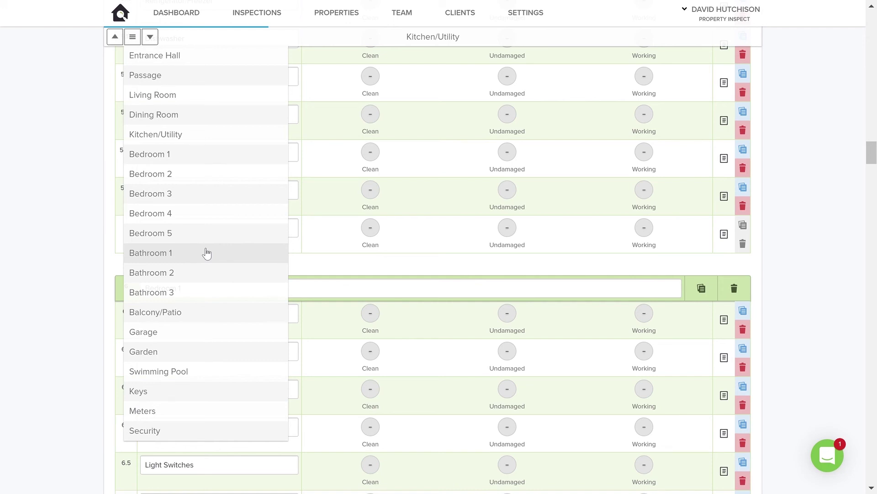
pyautogui.scroll(10, 598, 254)
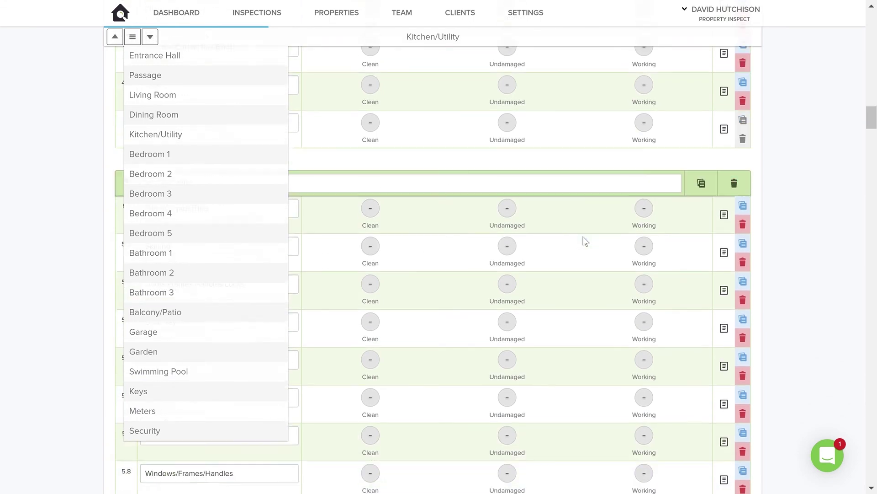
pyautogui.scroll(10, 583, 248)
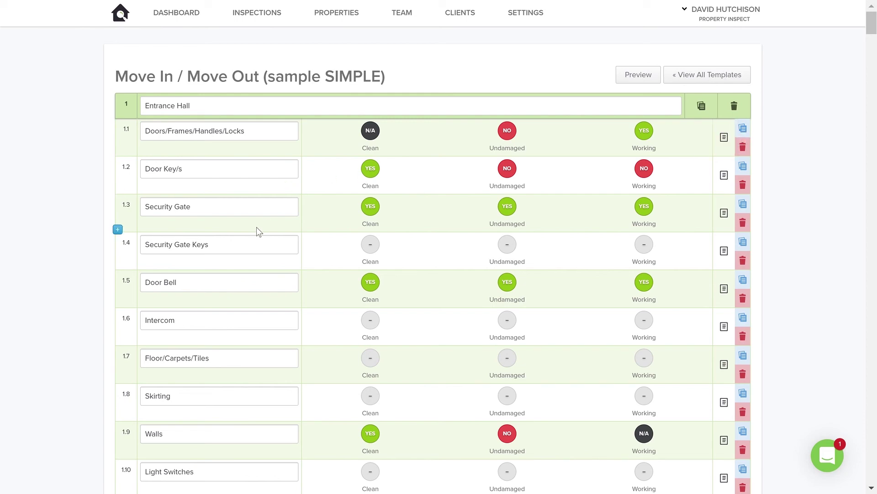
# Step: Look through the Entrance Hall to Kitchen/Utility rooms of the SIMPLE sample and return to the list of all templates
pyautogui.scroll(-7, 256, 226)
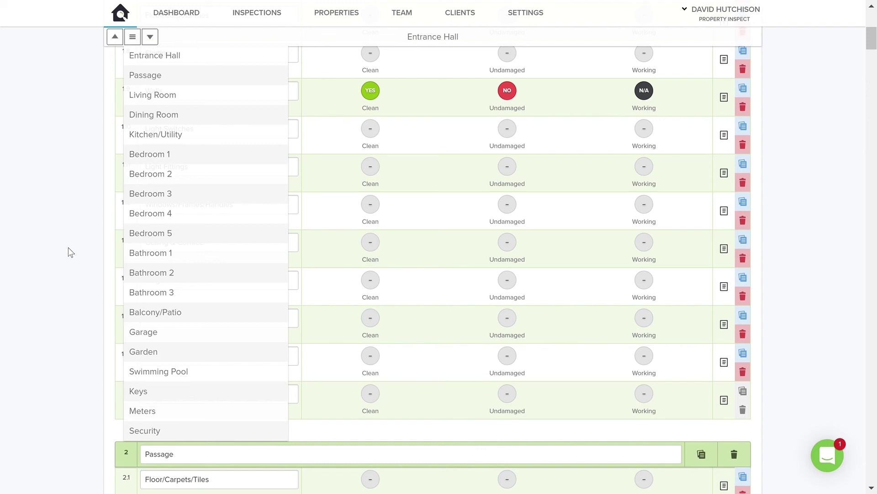
pyautogui.scroll(-15, 454, 295)
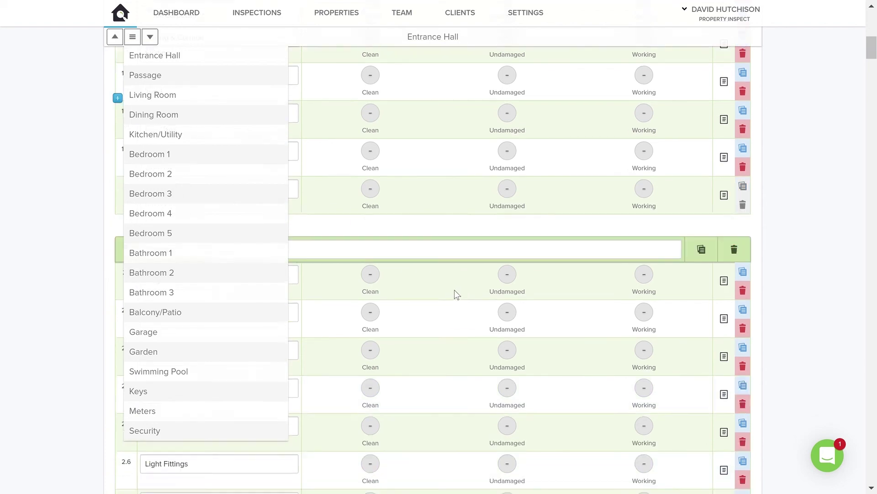
pyautogui.click(162, 95)
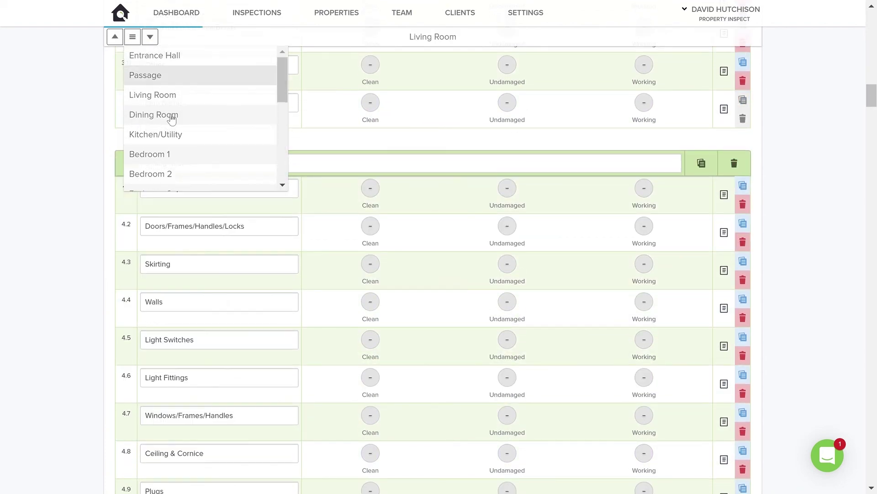
pyautogui.scroll(-3, 213, 237)
pyautogui.scroll(-5, 212, 236)
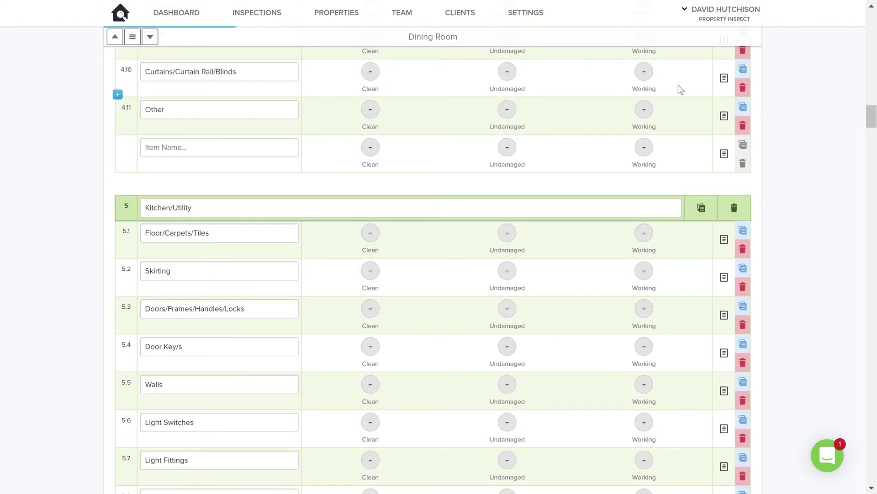
pyautogui.scroll(20, 631, 227)
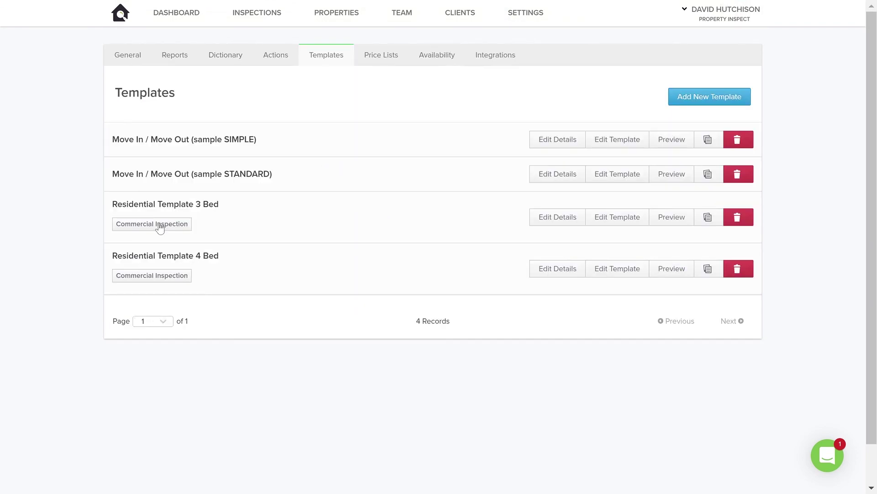
# Step: Open the "Move In / Move Out (sample STANDARD)" template and view the suggested conditions for Security Gate Key/s in the Entrance Hall
pyautogui.click(209, 178)
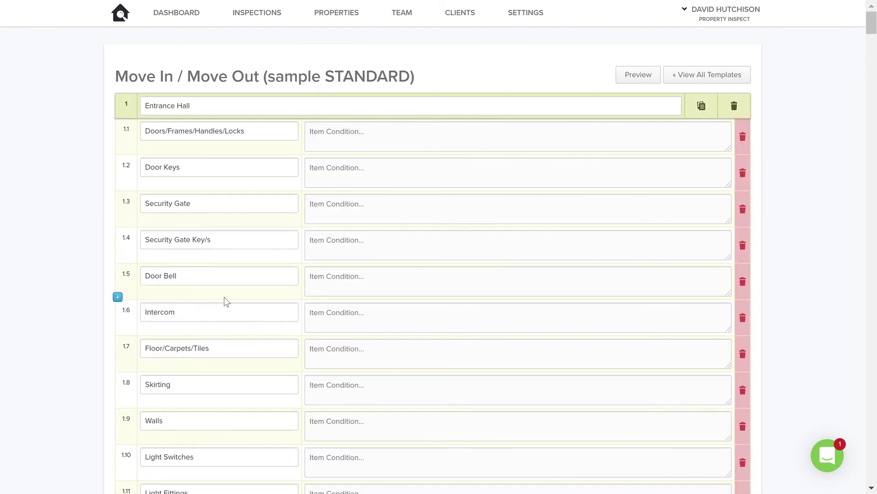
pyautogui.scroll(-3, 227, 301)
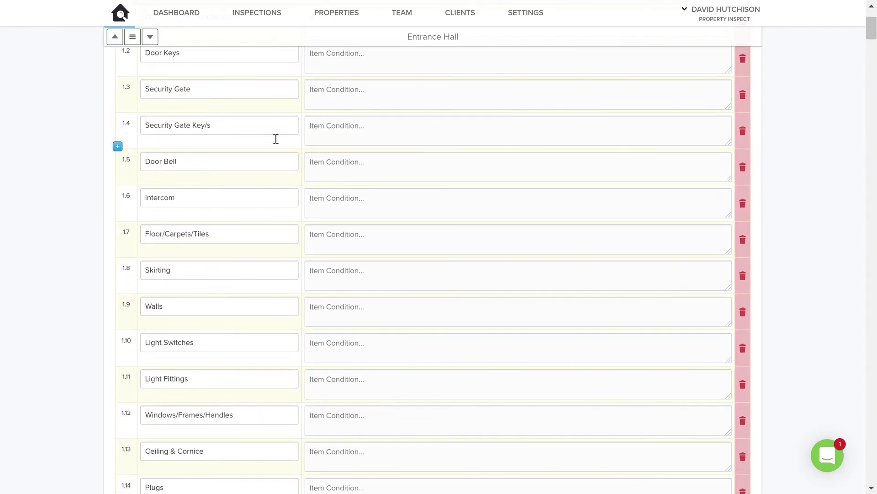
pyautogui.click(337, 132)
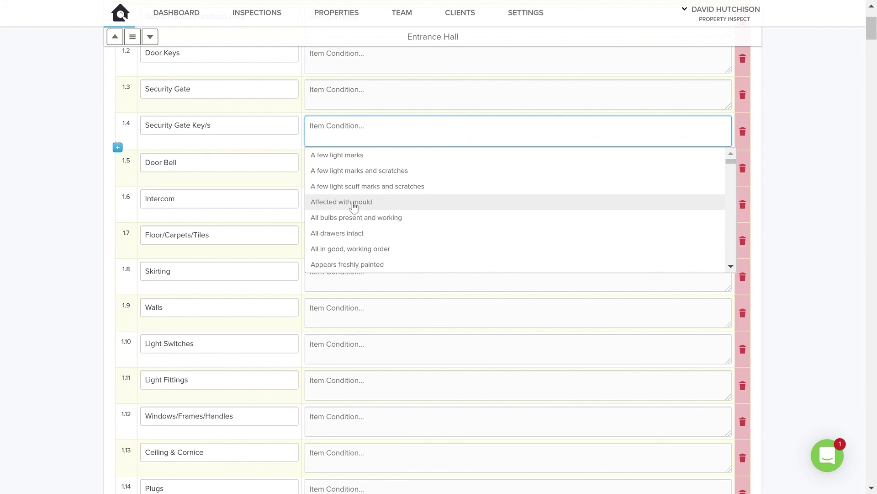
pyautogui.click(81, 226)
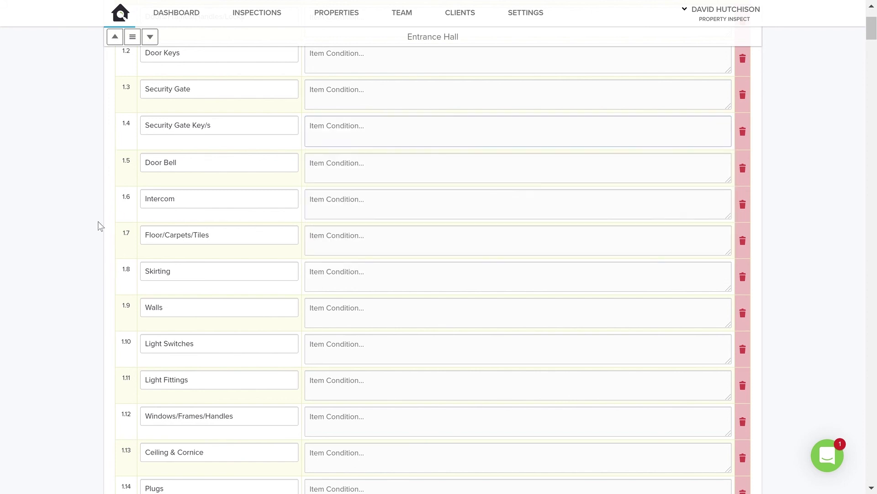
# Step: Examine the items listed under Passage, Living Room, Dining Room and Kitchen/Utility in the STANDARD sample template
pyautogui.scroll(-5, 284, 238)
pyautogui.scroll(-5, 282, 241)
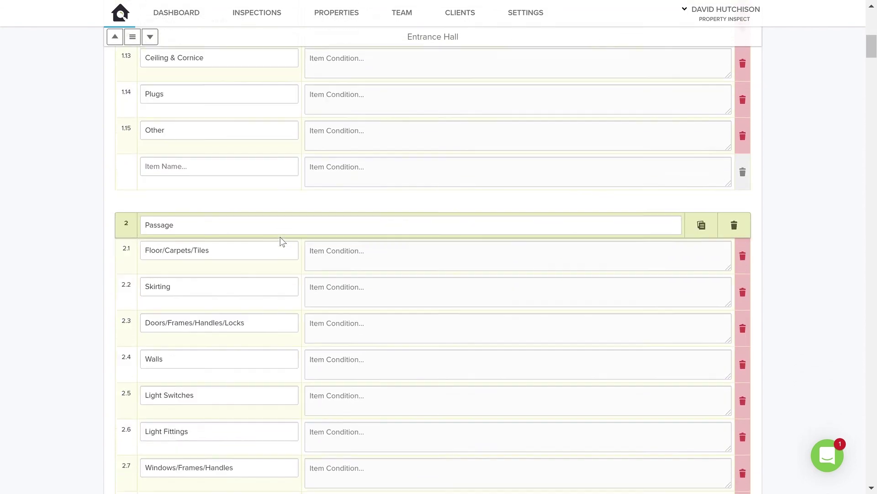
pyautogui.scroll(-12, 288, 251)
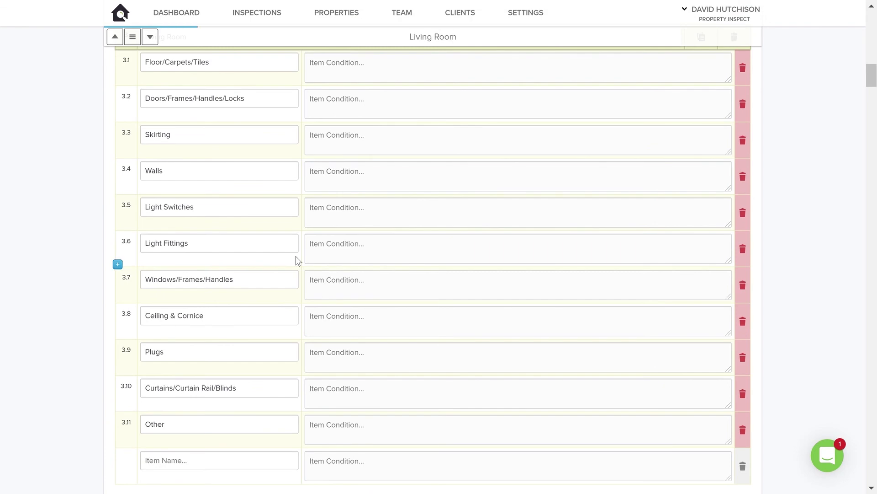
pyautogui.scroll(-6, 296, 255)
pyautogui.scroll(-3, 295, 256)
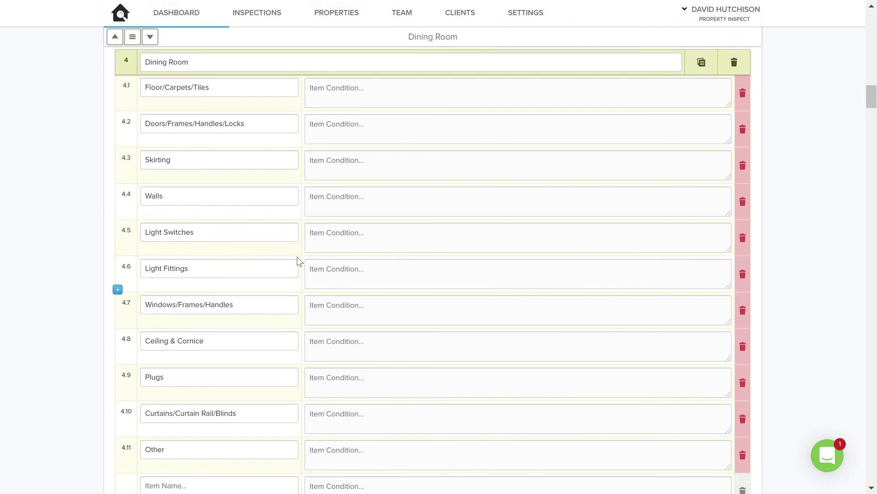
pyautogui.scroll(-9, 298, 260)
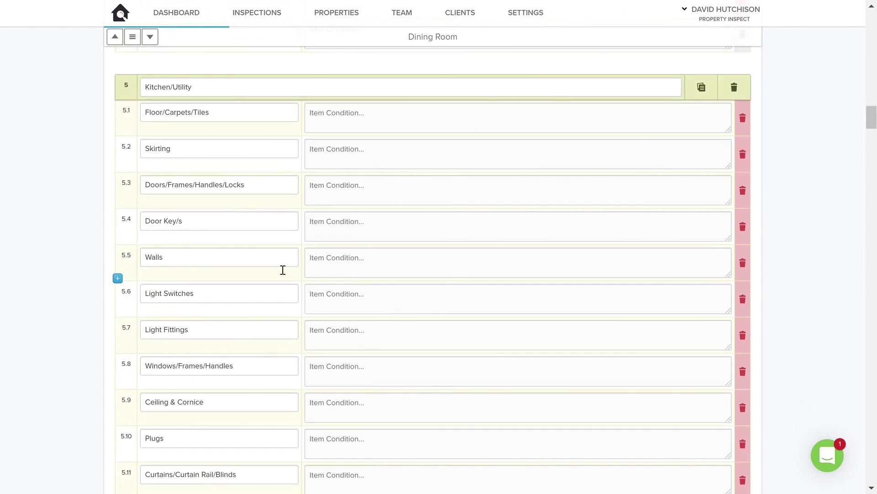
pyautogui.scroll(-7, 282, 269)
pyautogui.scroll(-2, 288, 280)
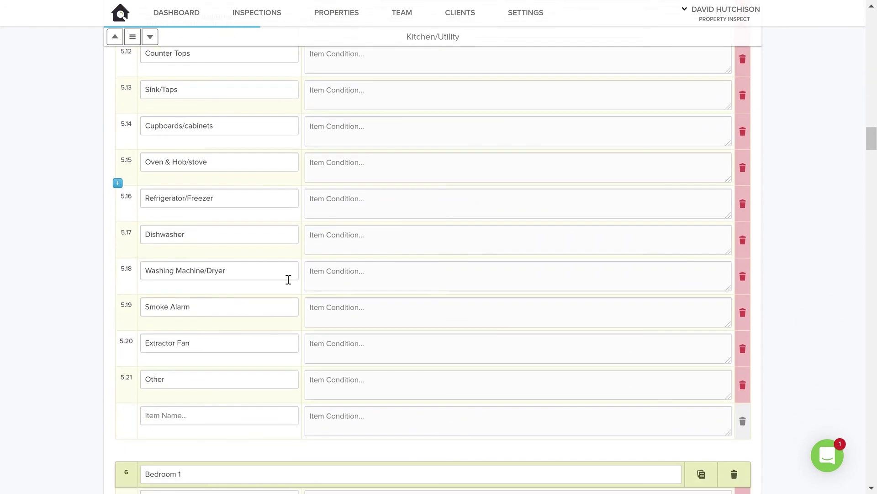
# Step: Examine the items listed under the Bedroom and Bathroom blocks in the STANDARD sample template
pyautogui.scroll(-8, 288, 280)
pyautogui.scroll(-20, 288, 280)
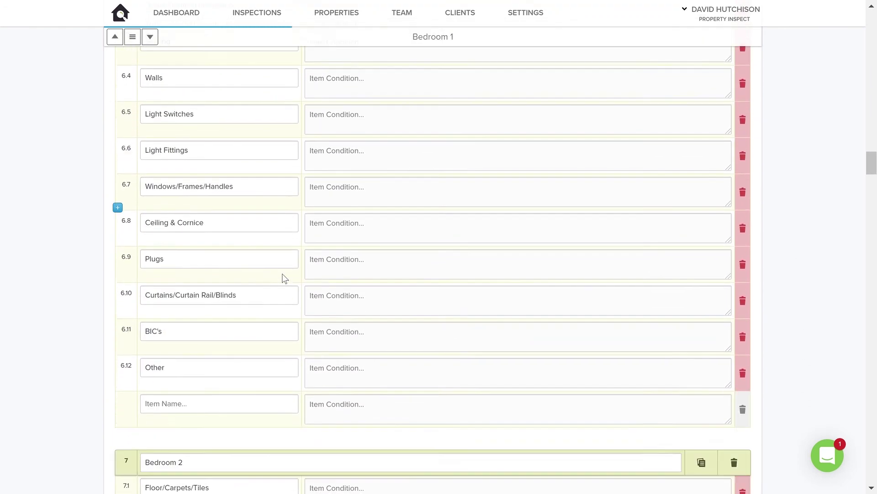
pyautogui.scroll(-20, 286, 278)
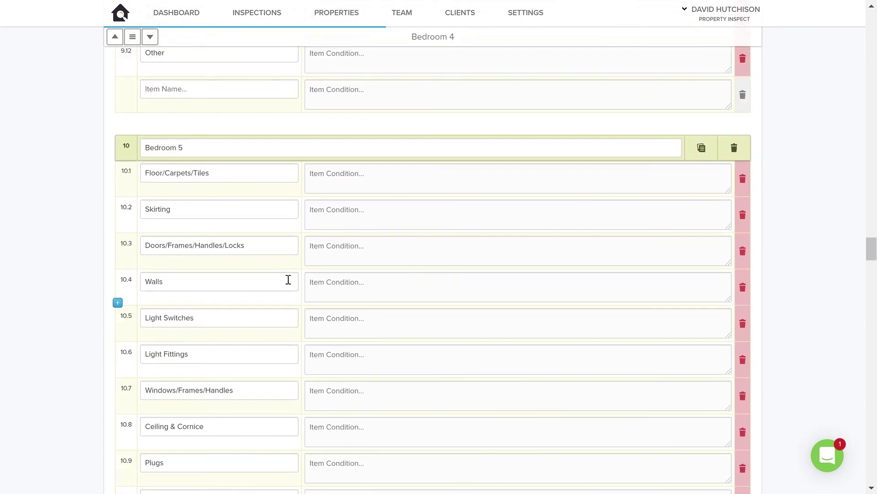
pyautogui.scroll(-10, 288, 280)
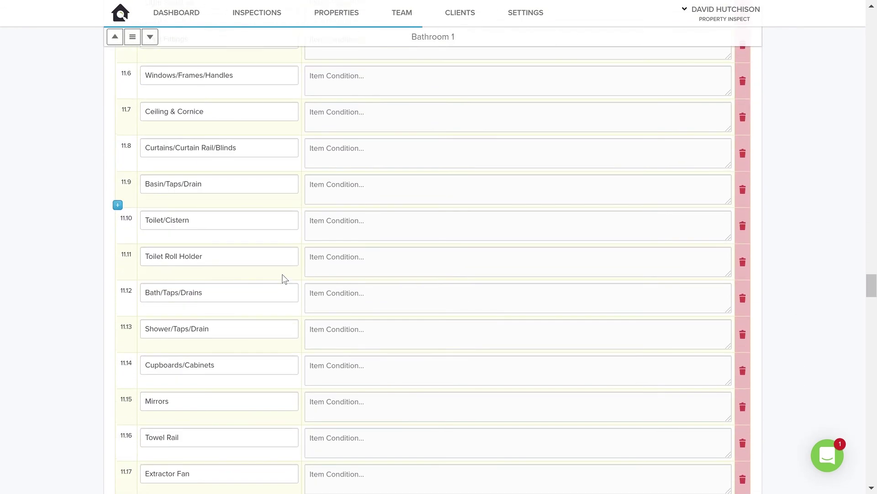
pyautogui.scroll(-15, 285, 279)
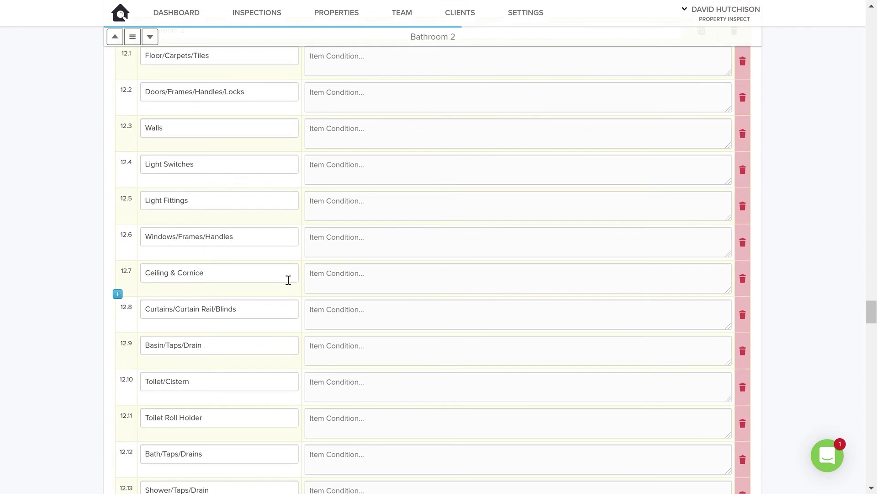
pyautogui.scroll(-15, 285, 281)
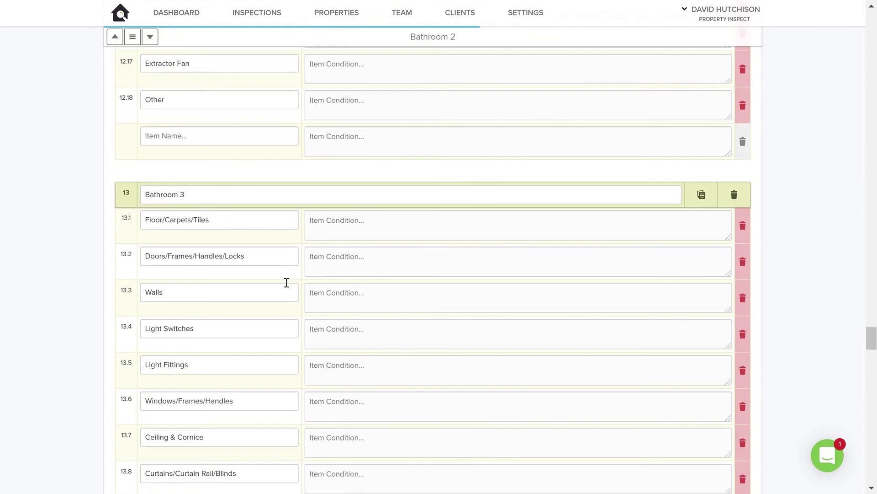
# Step: Look through the Balcony/Patio, Garage, Exterior, Garden, Swimming Pool, Keys, Meters and Security blocks of the STANDARD sample template
pyautogui.scroll(-6, 282, 281)
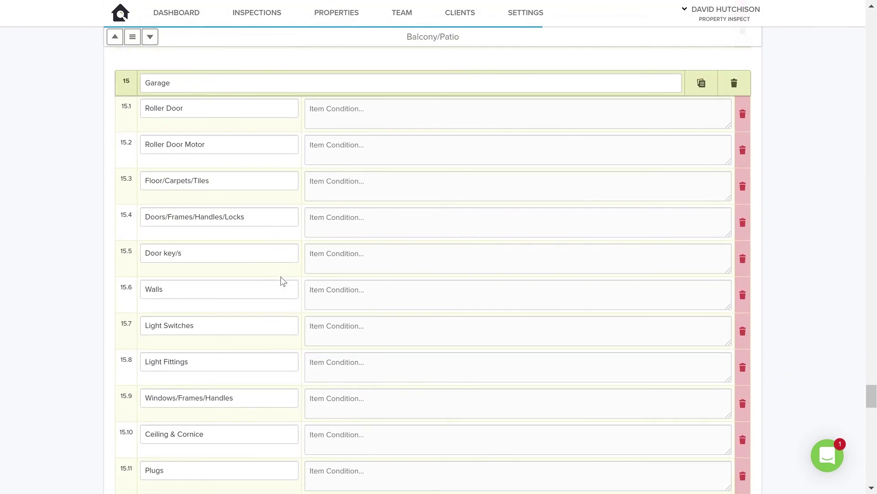
pyautogui.scroll(-10, 283, 268)
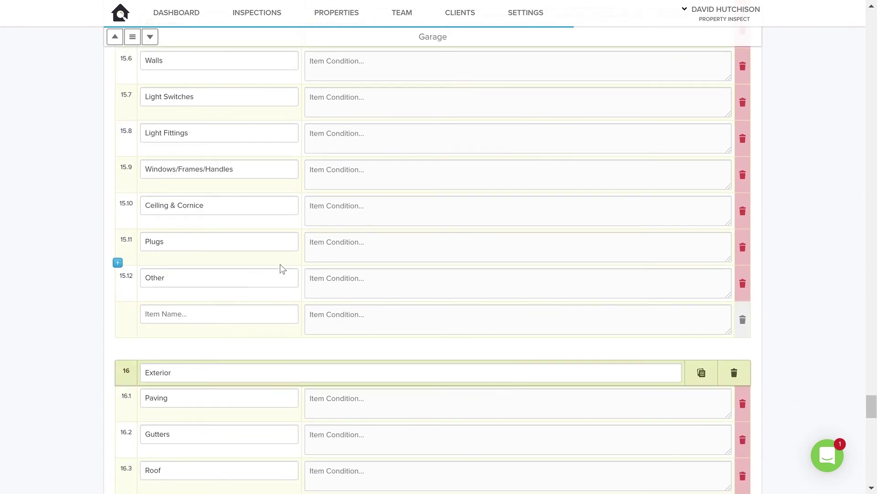
pyautogui.scroll(-12, 283, 269)
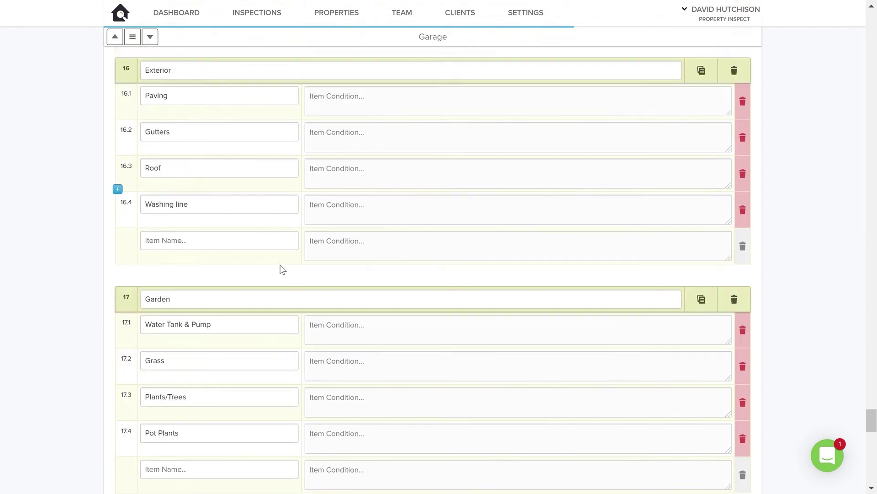
pyautogui.scroll(-3, 283, 270)
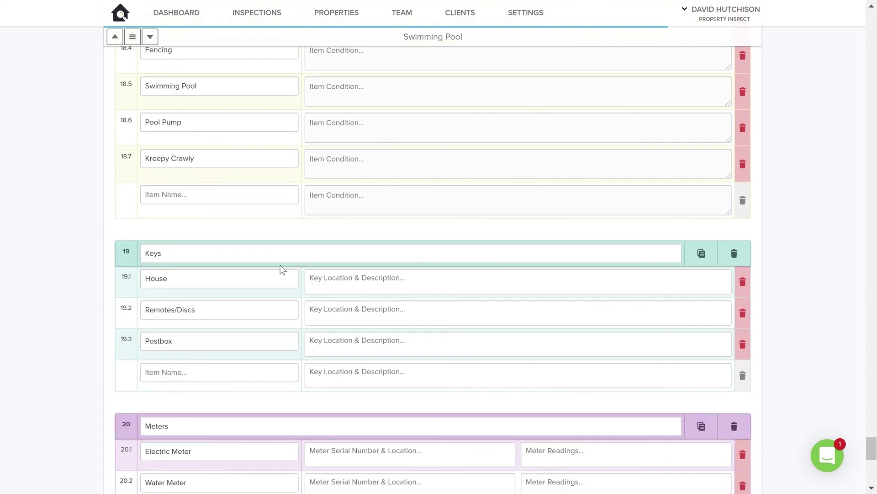
pyautogui.scroll(-5, 282, 269)
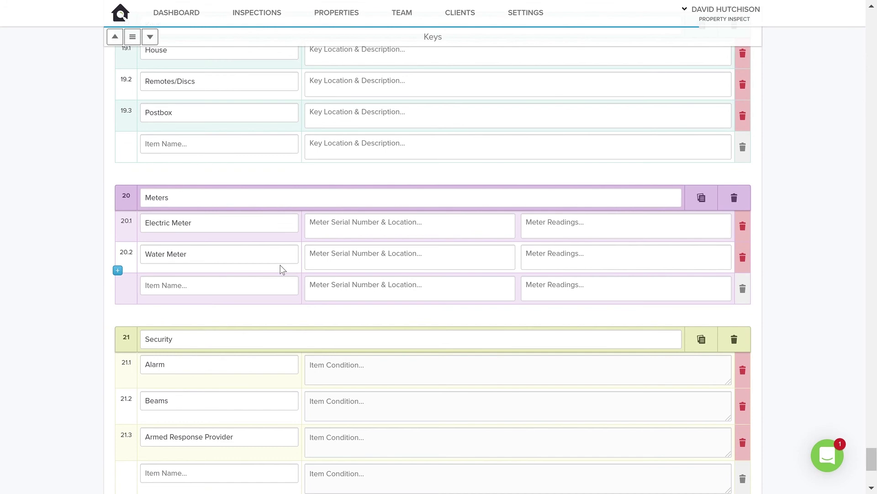
pyautogui.scroll(-5, 283, 269)
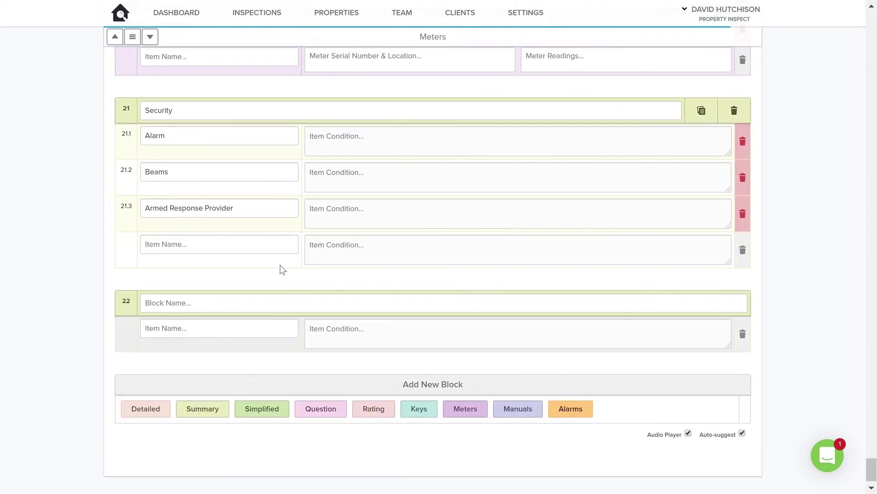
pyautogui.scroll(20, 282, 270)
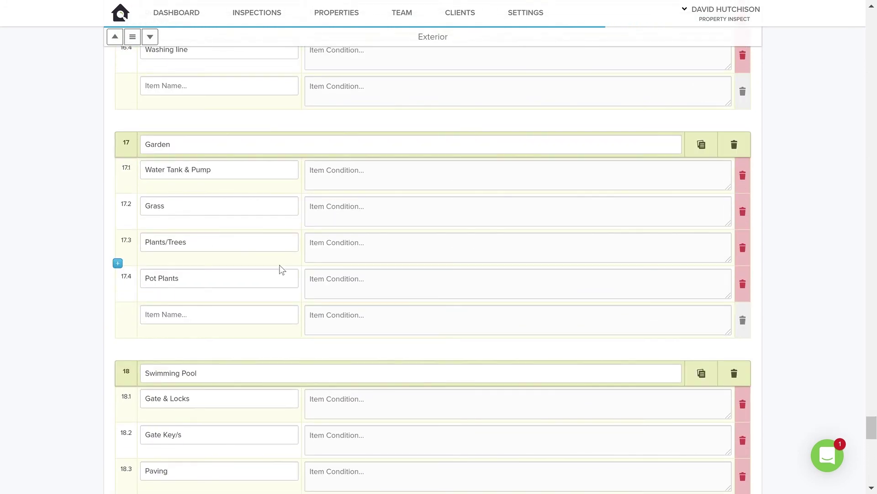